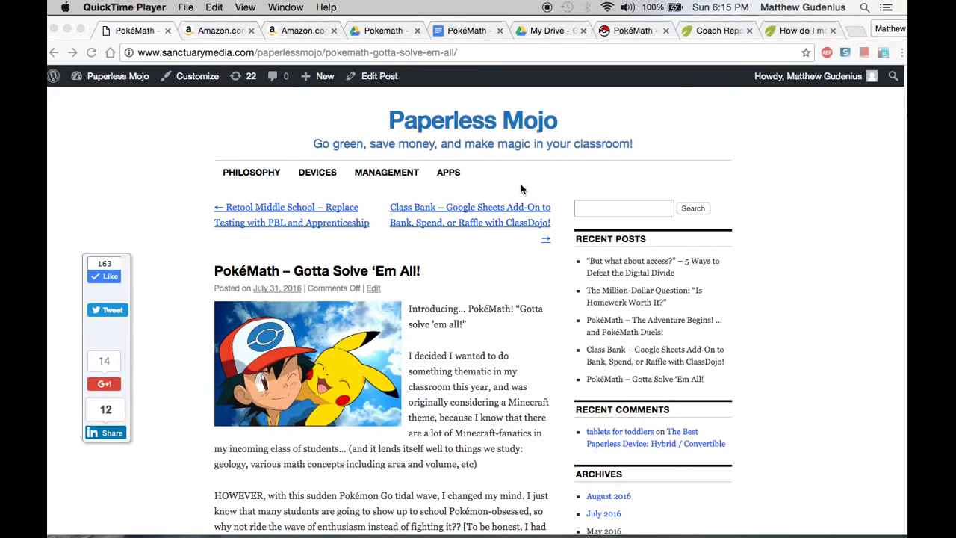
Show the class site's PokéMath page from the top, with the embedded table back at its title page.
click(633, 30)
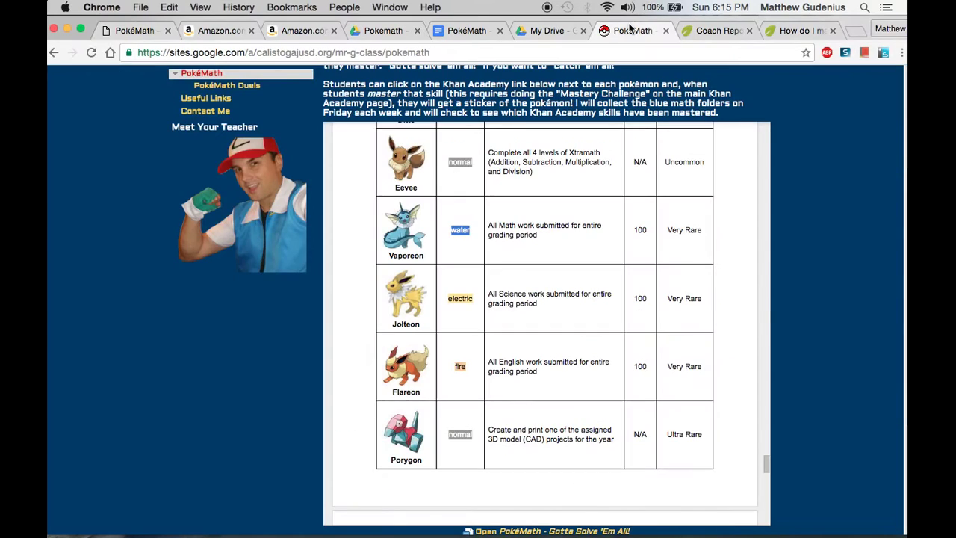
scroll(680, 224, down, 15)
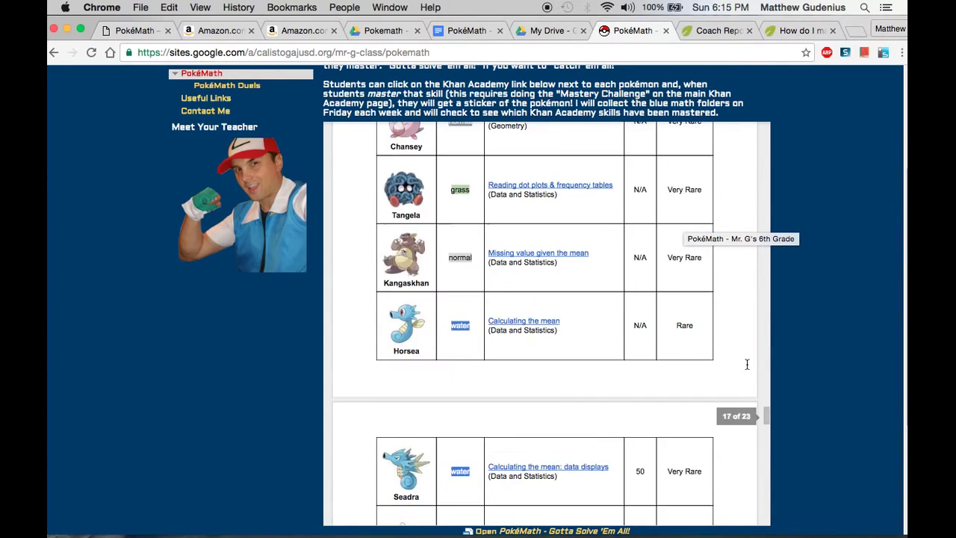
drag(766, 413, 769, 128)
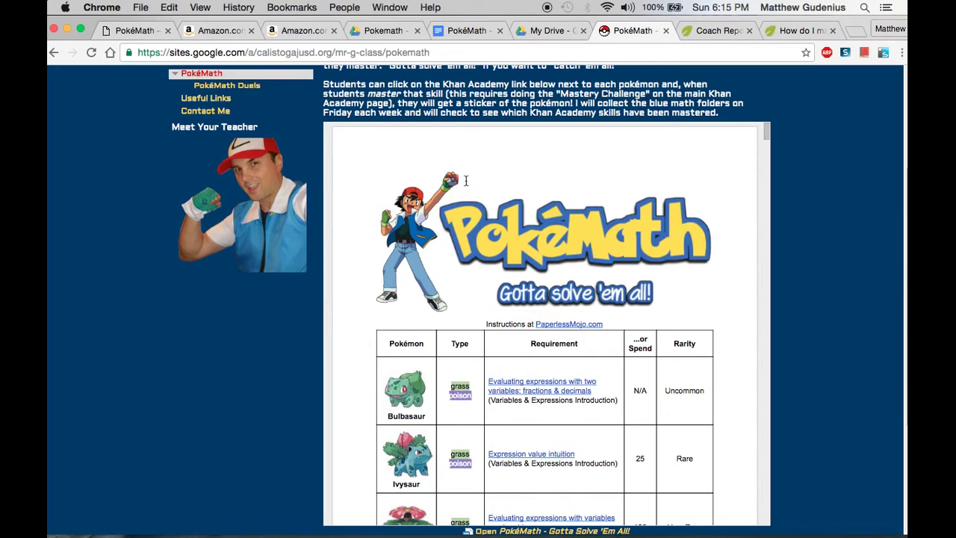
scroll(747, 261, down, 2)
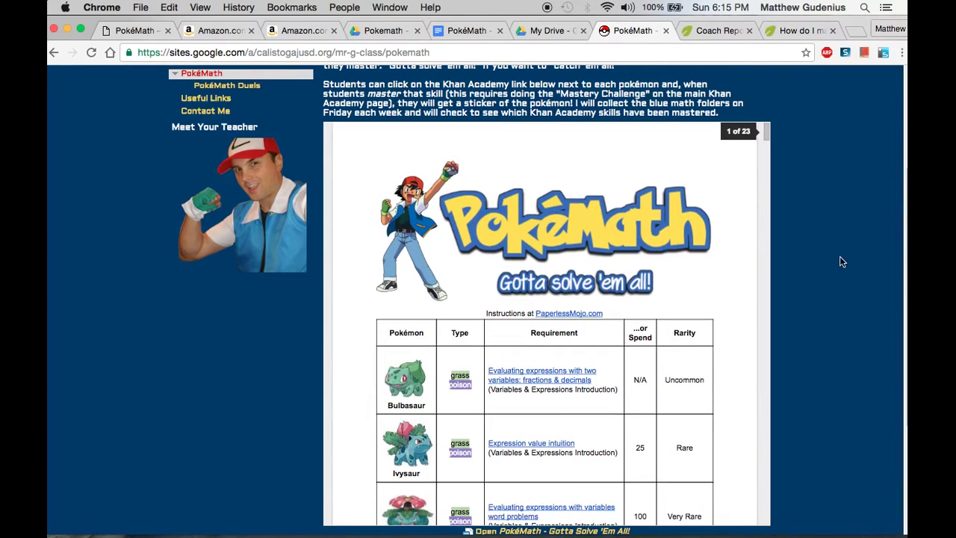
scroll(842, 259, up, 5)
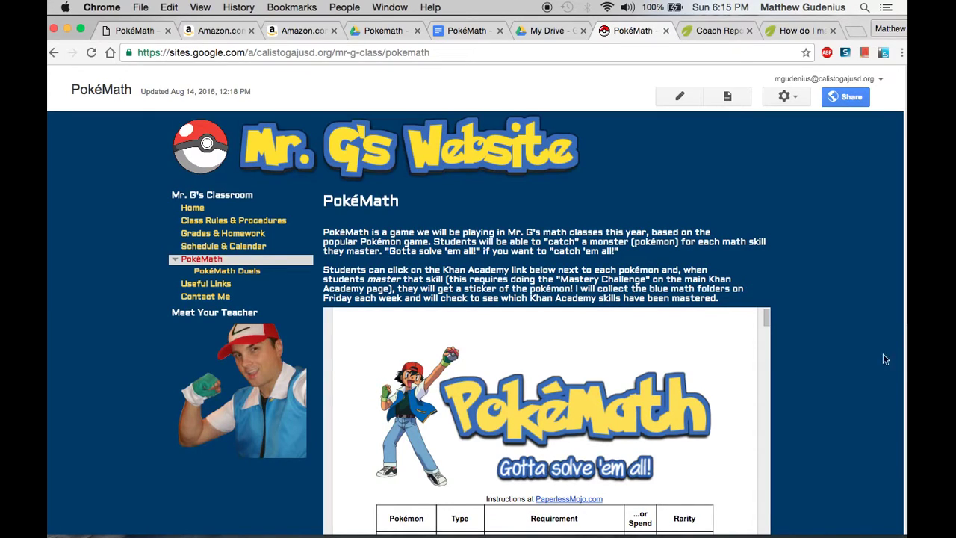
scroll(821, 441, down, 3)
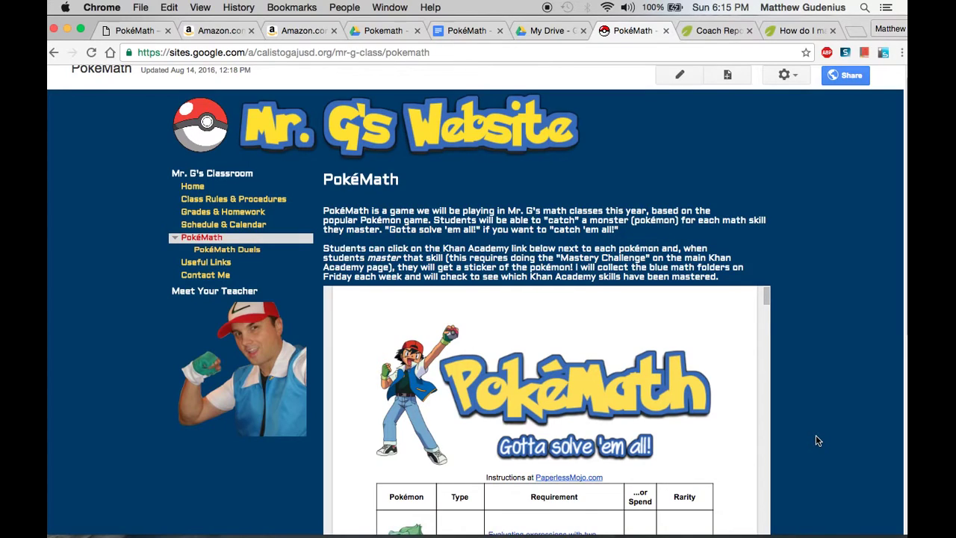
scroll(814, 401, down, 3)
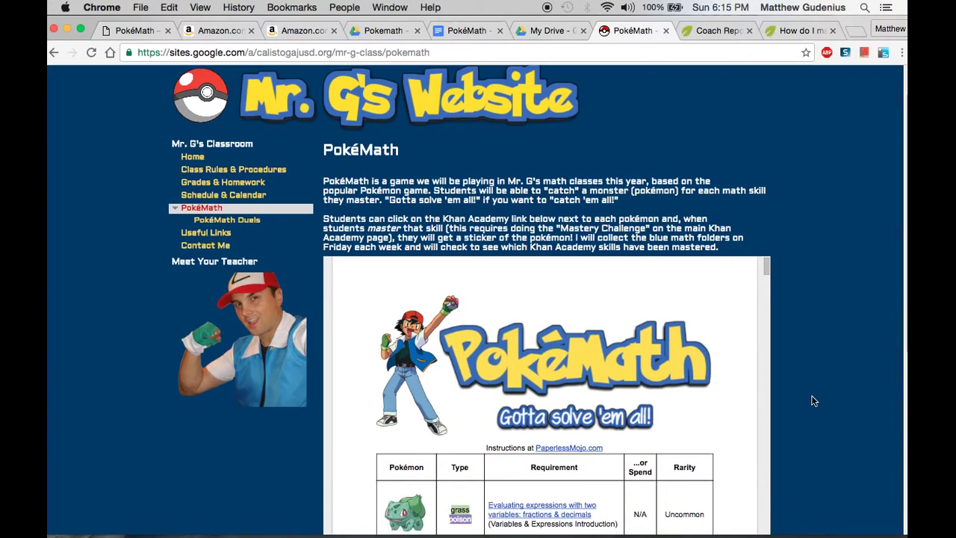
scroll(814, 401, down, 2)
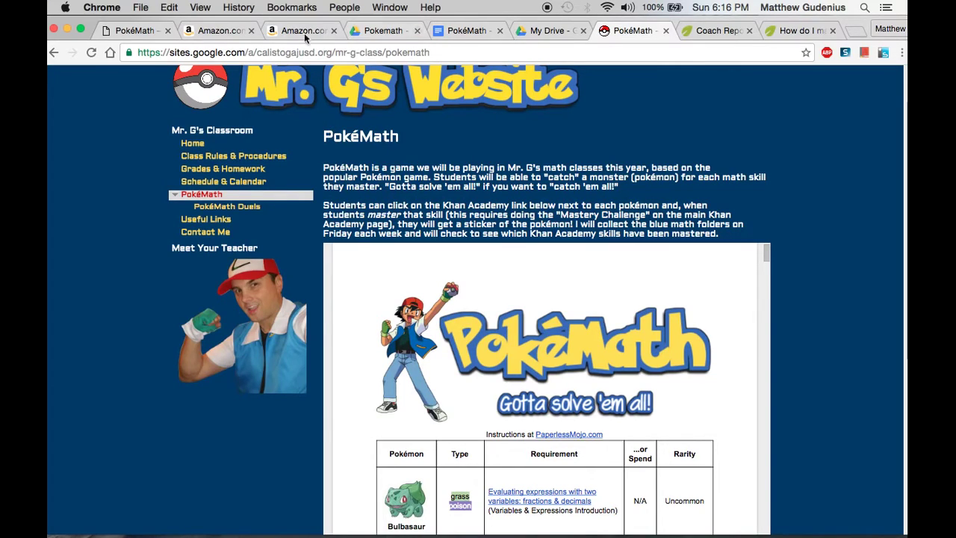
Read down the Paperless Mojo PokéMath post to its embedded Bulbasaur and Ivysaur table.
click(141, 34)
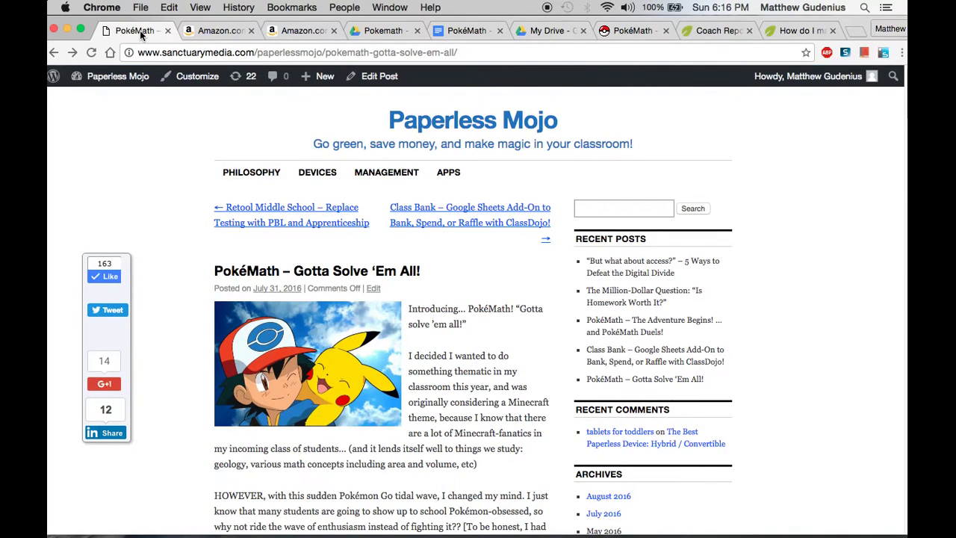
scroll(460, 441, down, 10)
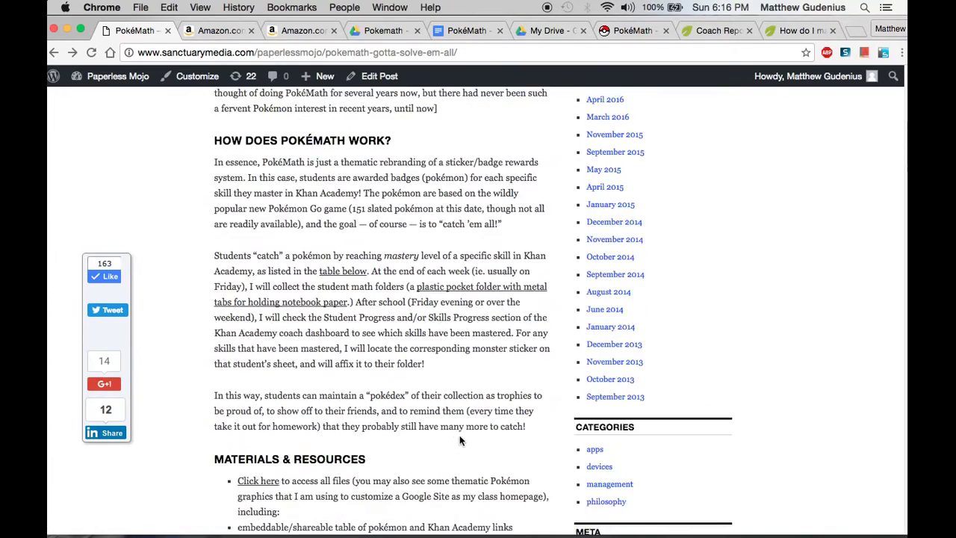
scroll(459, 435, down, 4)
scroll(412, 377, up, 15)
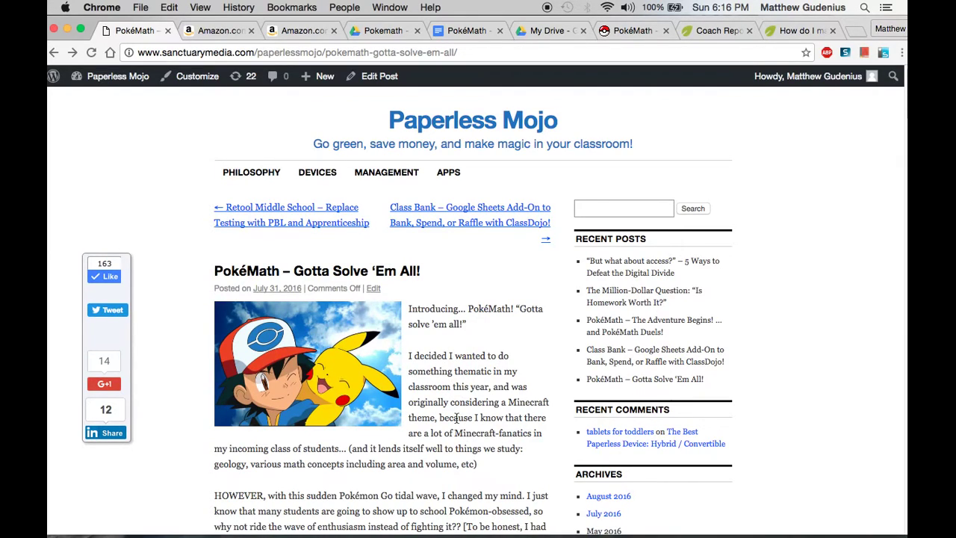
scroll(460, 418, down, 5)
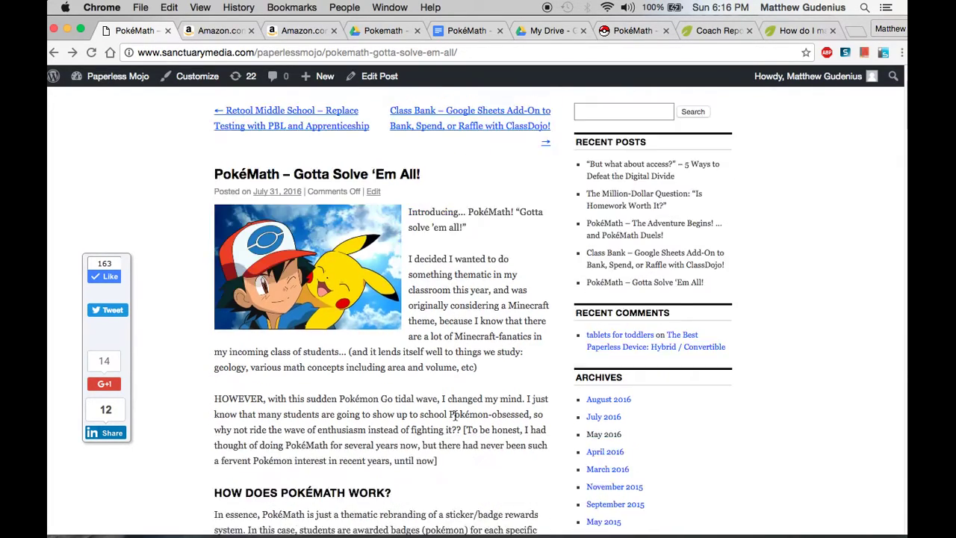
scroll(471, 417, down, 5)
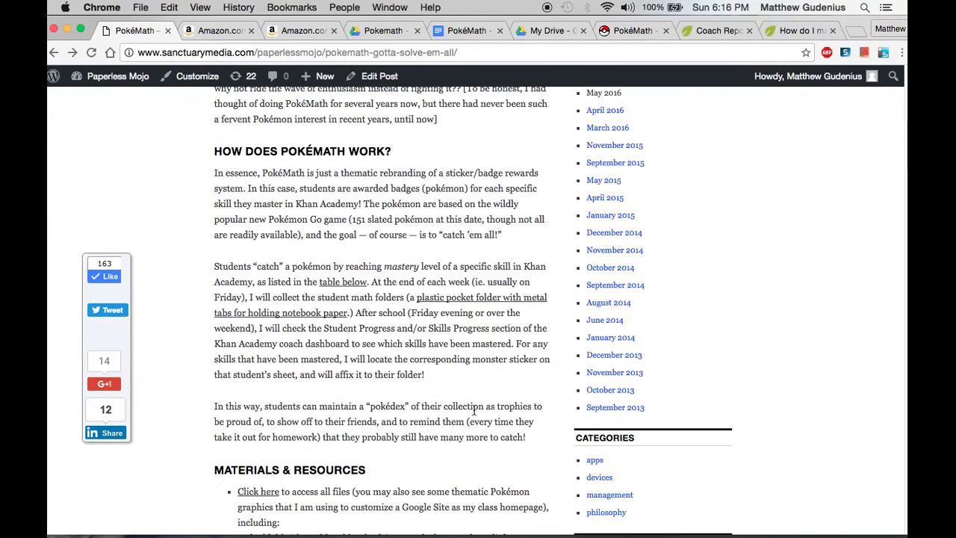
scroll(473, 410, down, 8)
scroll(474, 411, down, 7)
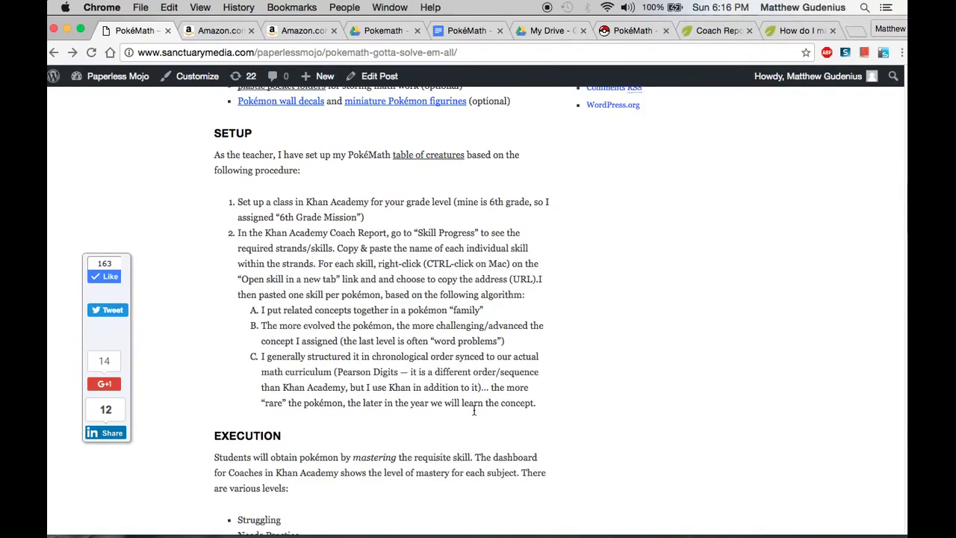
scroll(476, 404, down, 20)
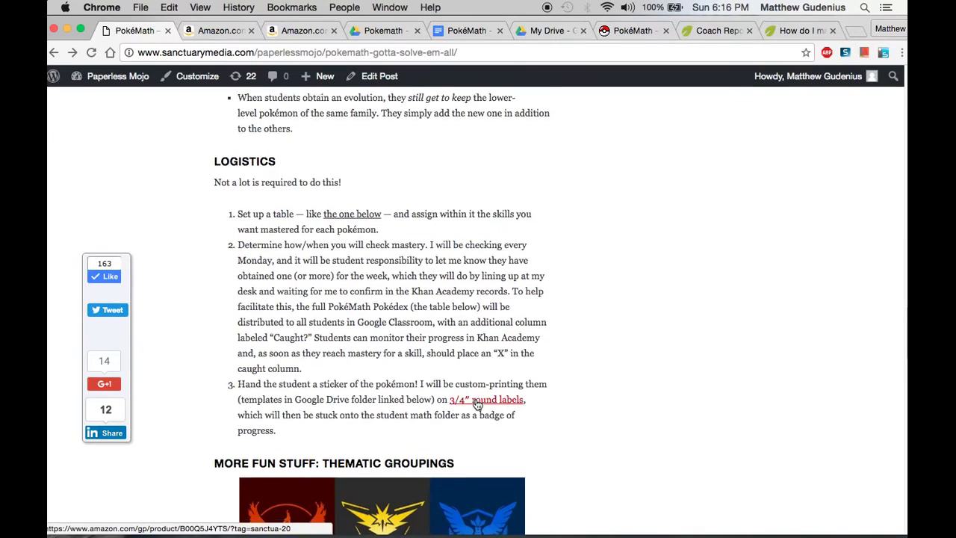
scroll(585, 425, down, 5)
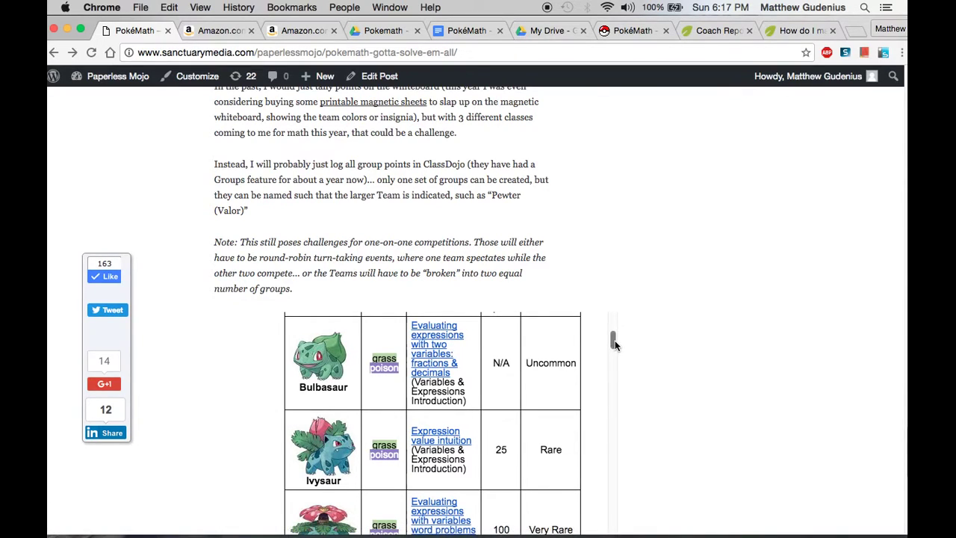
mouse_move(615, 343)
mouse_down()
mouse_move(613, 335)
mouse_move(617, 342)
mouse_up()
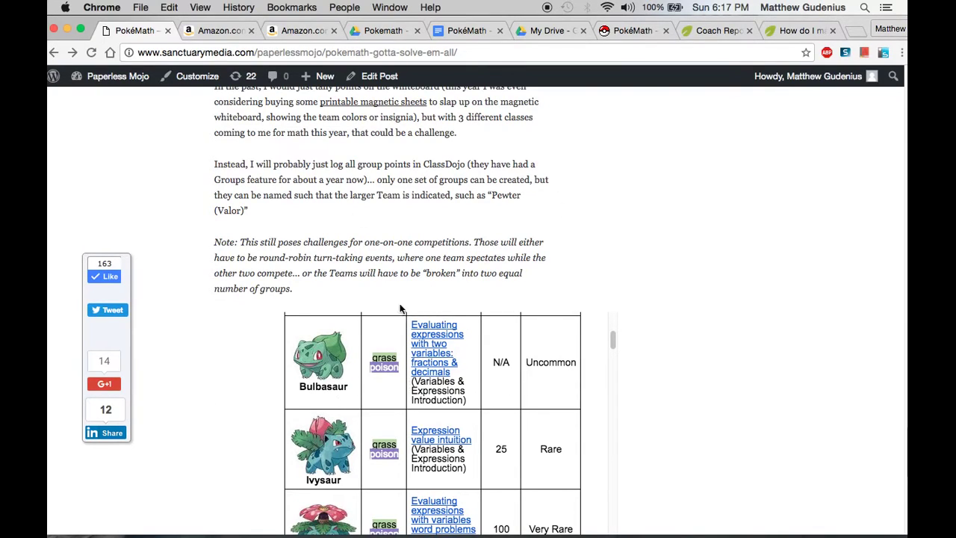
Show the Google Sites PokéMath page with the Bulbasaur table row in view.
click(654, 31)
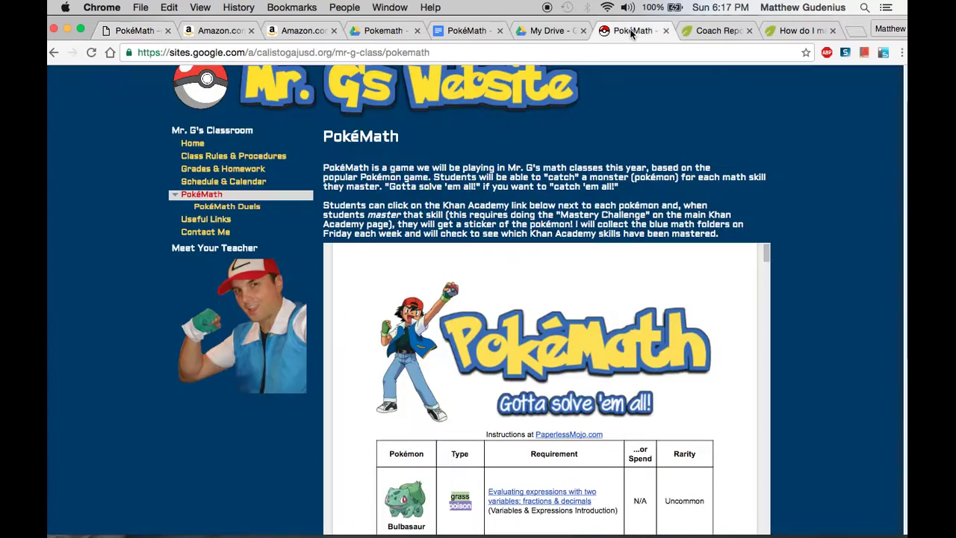
scroll(828, 379, down, 5)
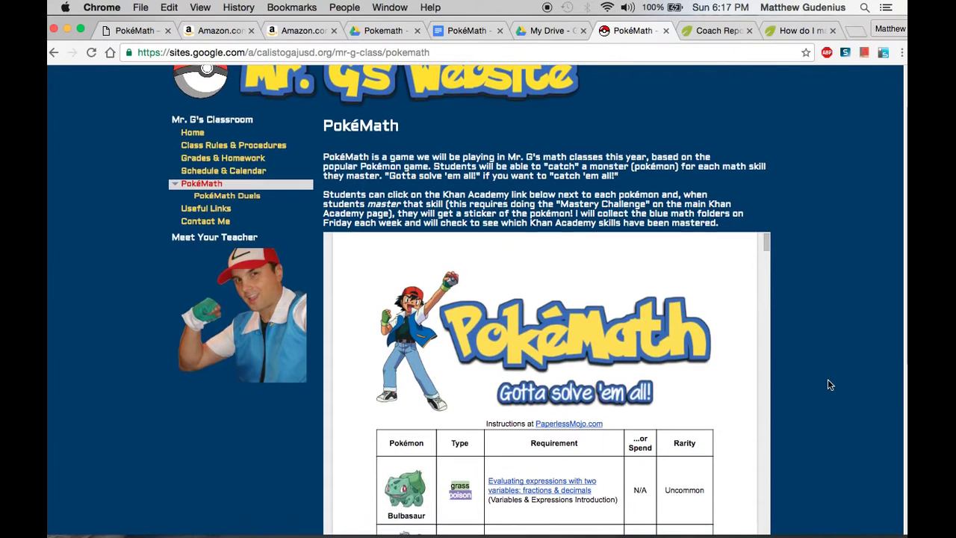
scroll(820, 363, up, 1)
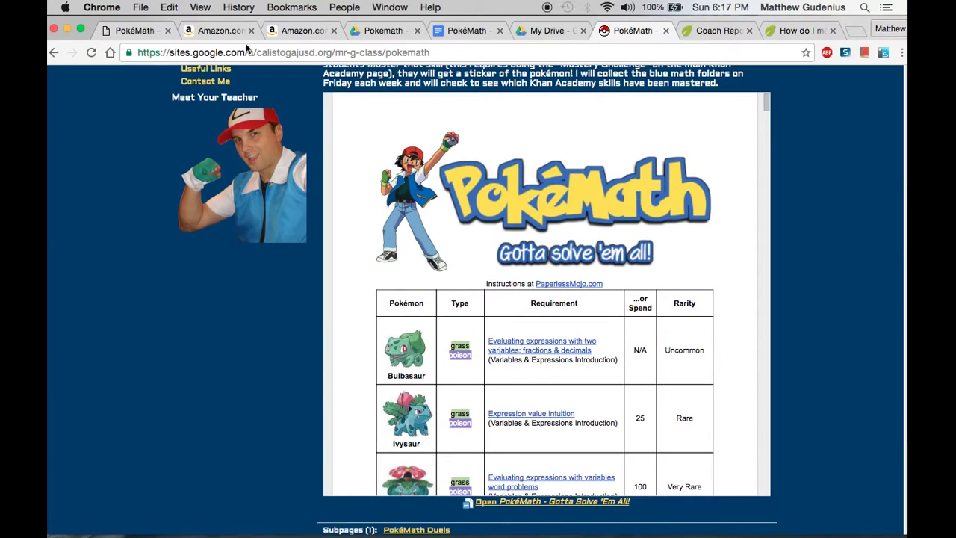
View the Smead blue two-pocket folder and the 3/4" white round labels products on Amazon.
click(220, 30)
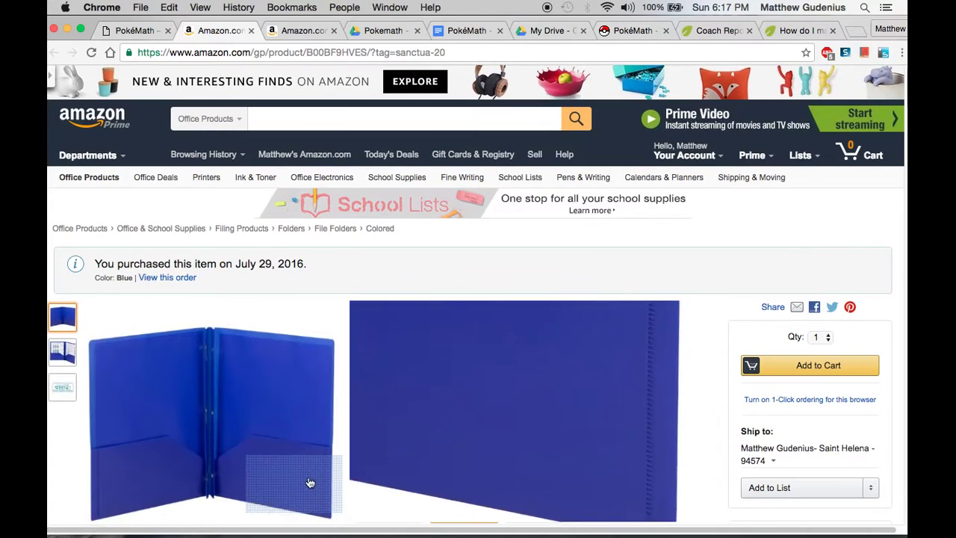
scroll(233, 452, down, 1)
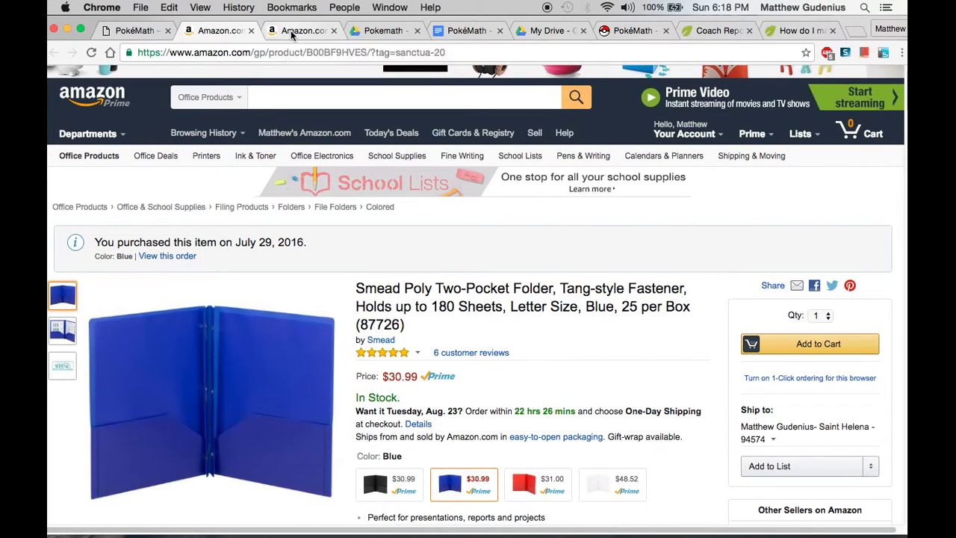
click(292, 34)
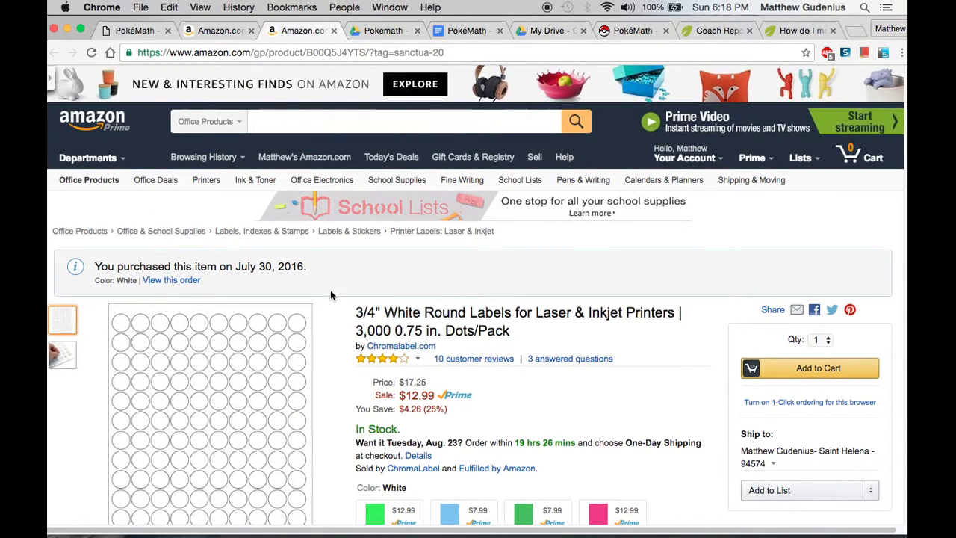
scroll(331, 296, down, 2)
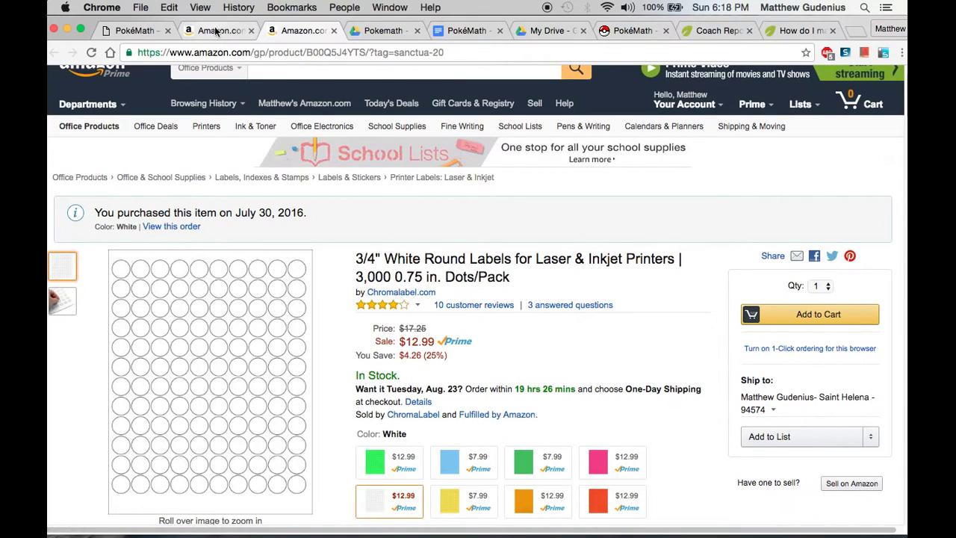
click(370, 30)
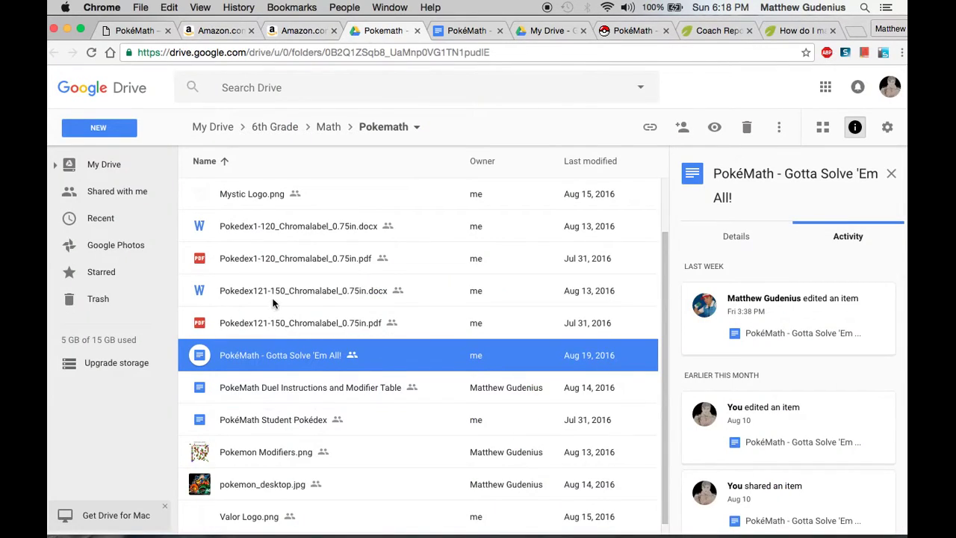
Preview Pokedex1-120_Chromalabel_0.75in.docx from the Pokemath folder and scroll through it.
double_click(297, 227)
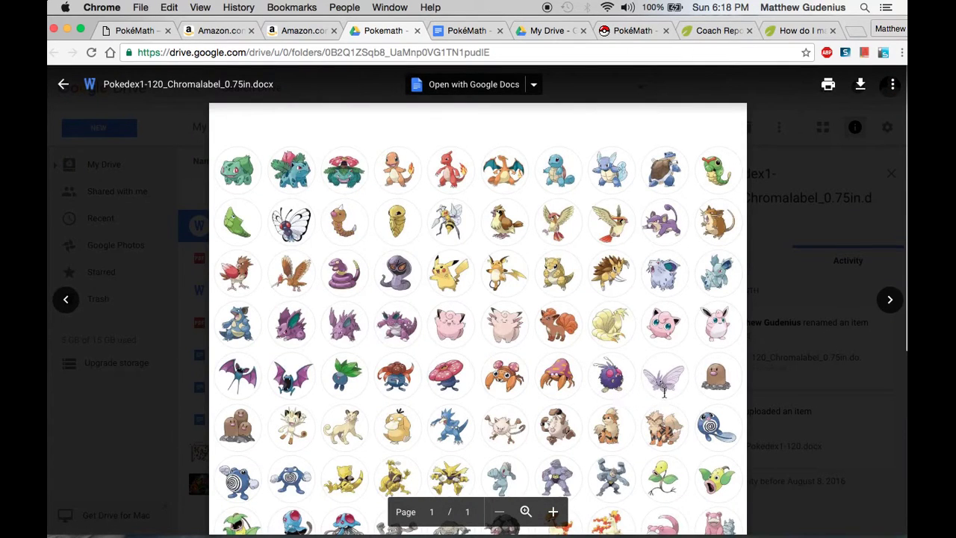
scroll(673, 388, down, 5)
scroll(683, 381, down, 2)
scroll(686, 375, up, 5)
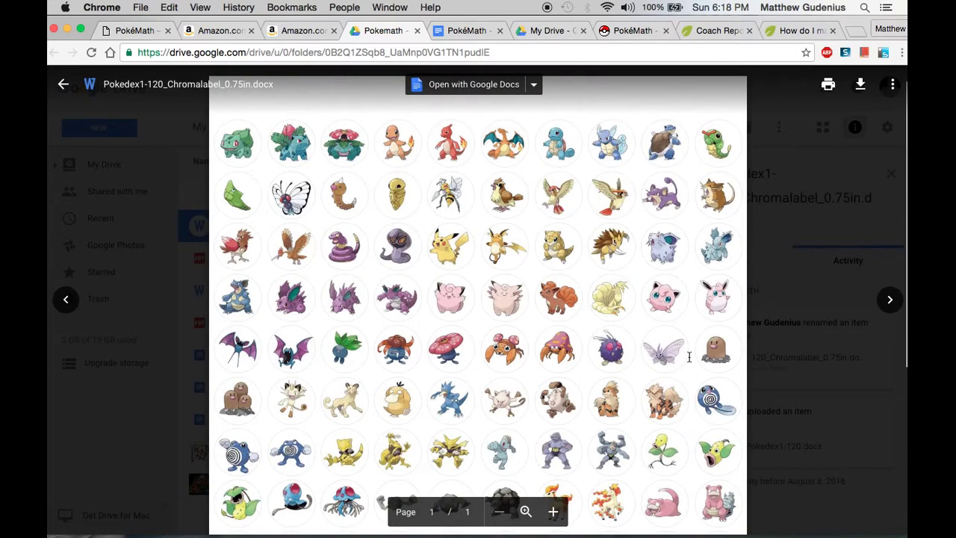
click(133, 30)
View the 144-piece Pokémon action figures on Amazon, then return to the Materials & Resources list.
scroll(441, 336, up, 10)
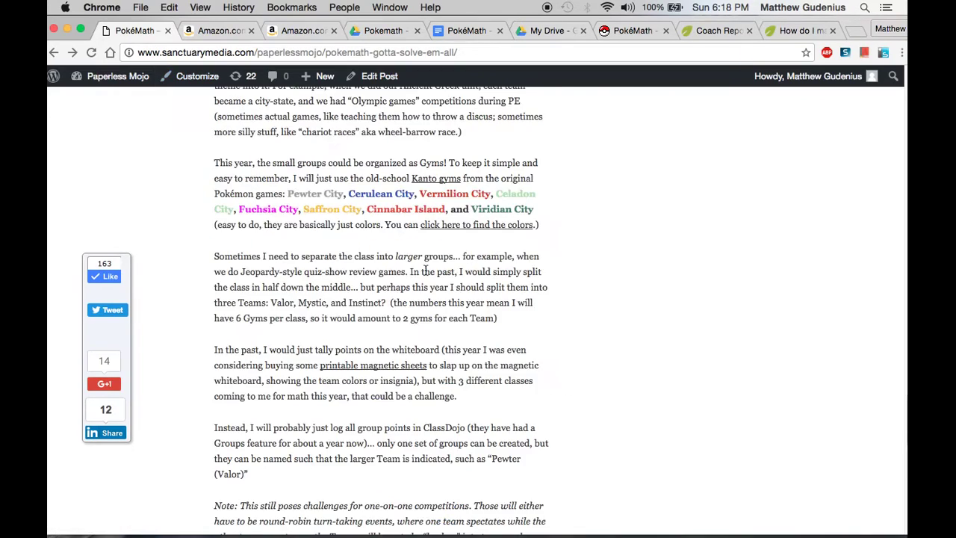
scroll(424, 273, up, 10)
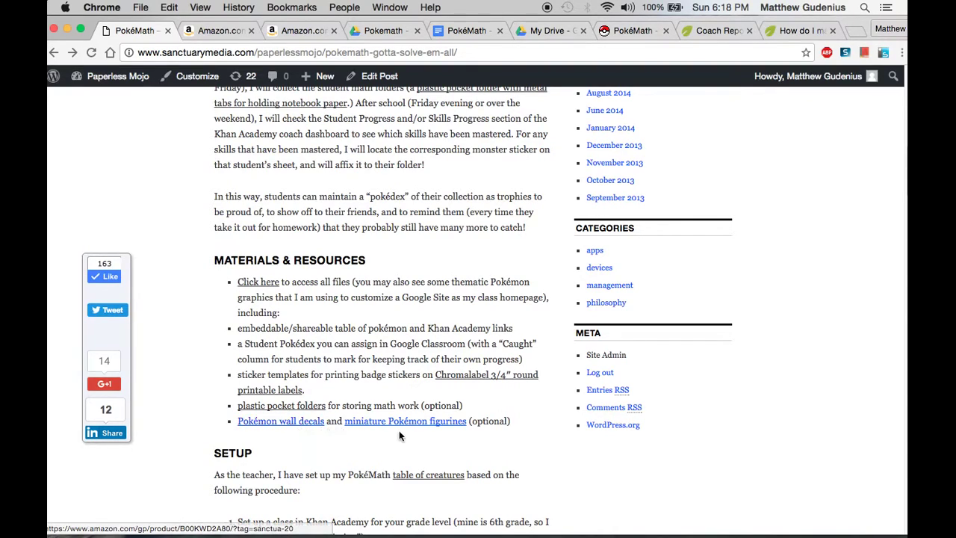
click(432, 422)
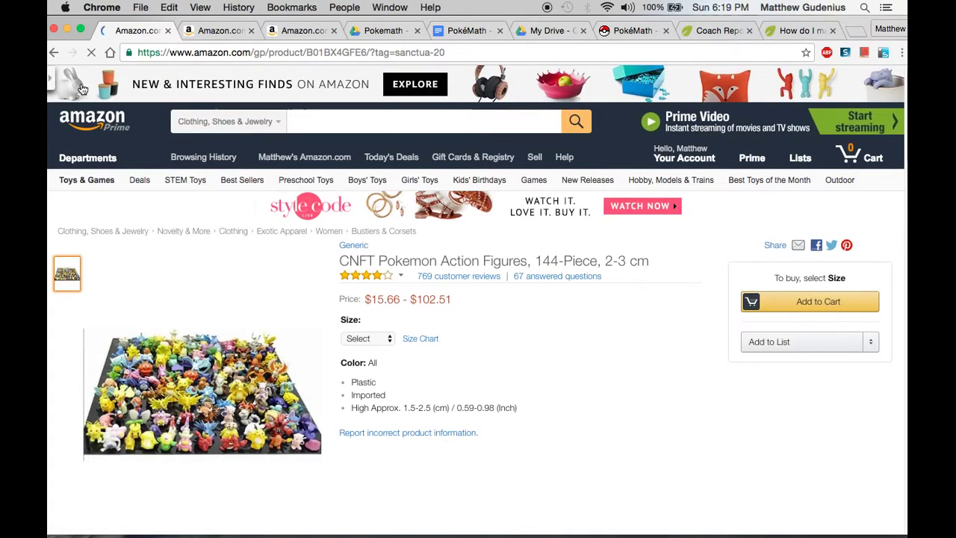
scroll(257, 137, left, 5)
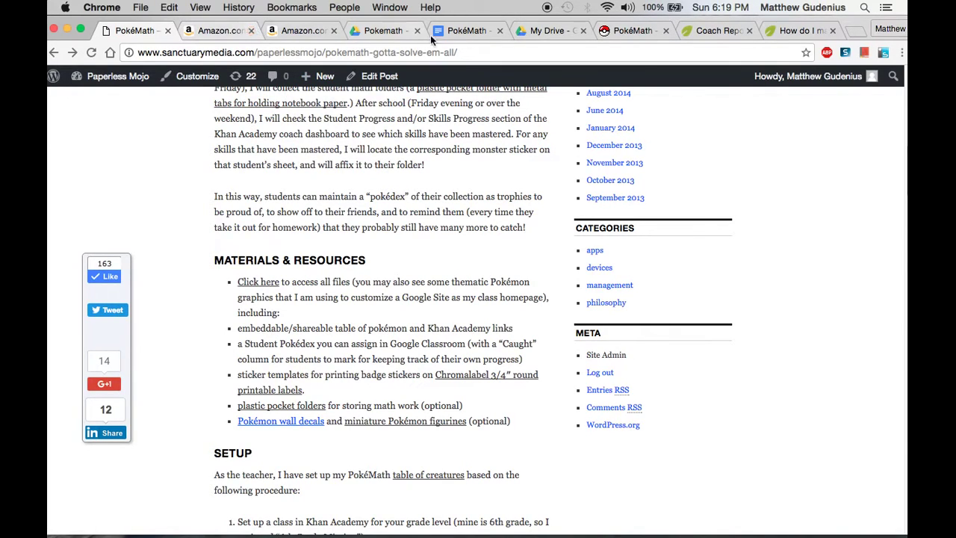
Scroll down through the PokéMath – Gotta Solve 'Em All! creature table in Google Docs.
click(463, 29)
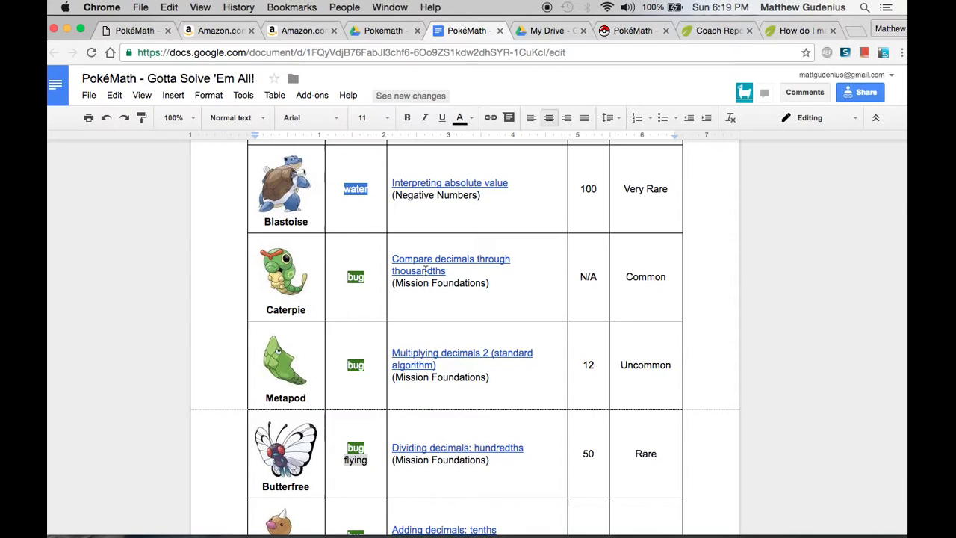
scroll(640, 387, down, 20)
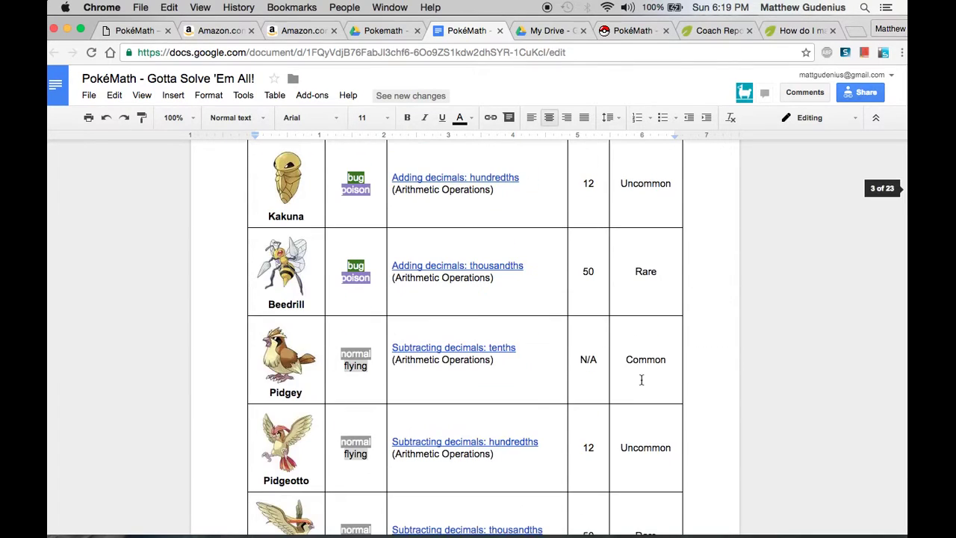
scroll(641, 377, down, 20)
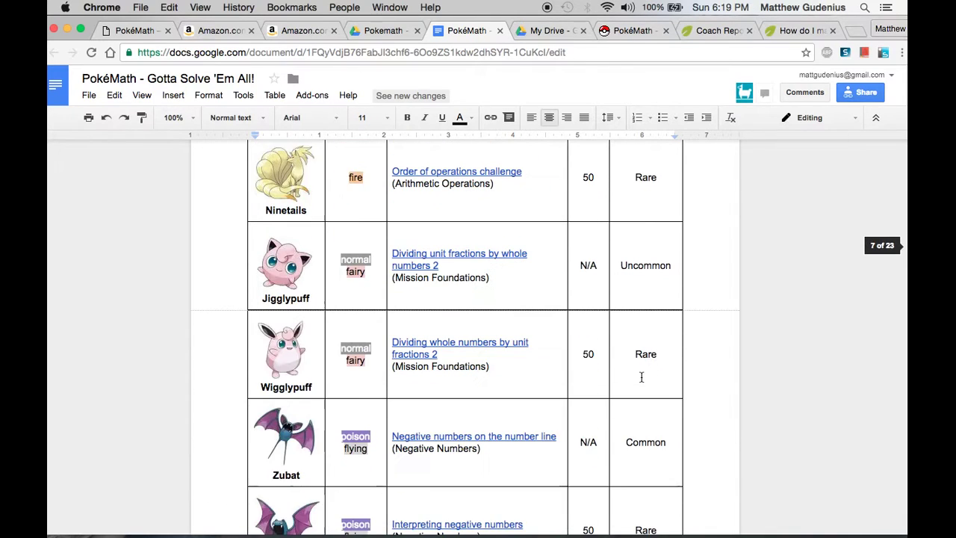
scroll(640, 377, down, 20)
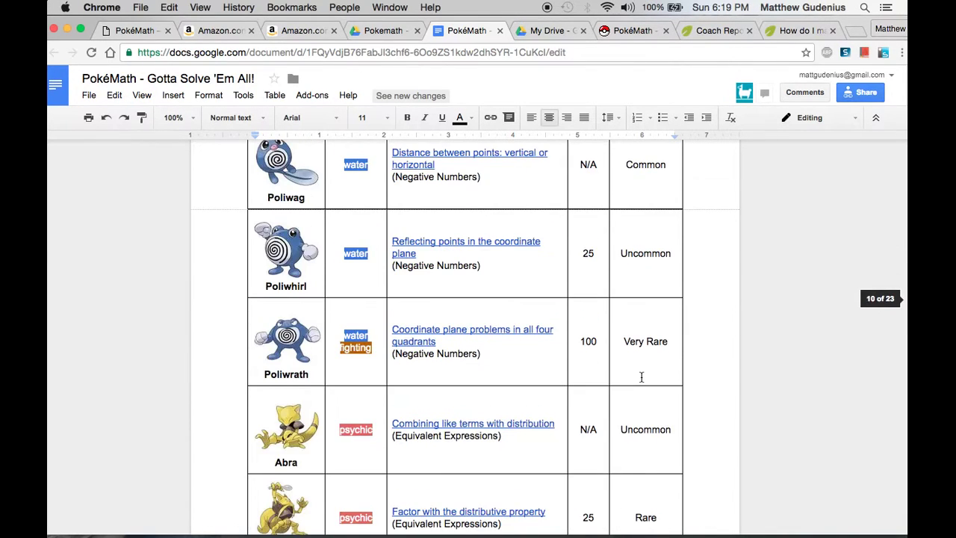
scroll(641, 378, down, 20)
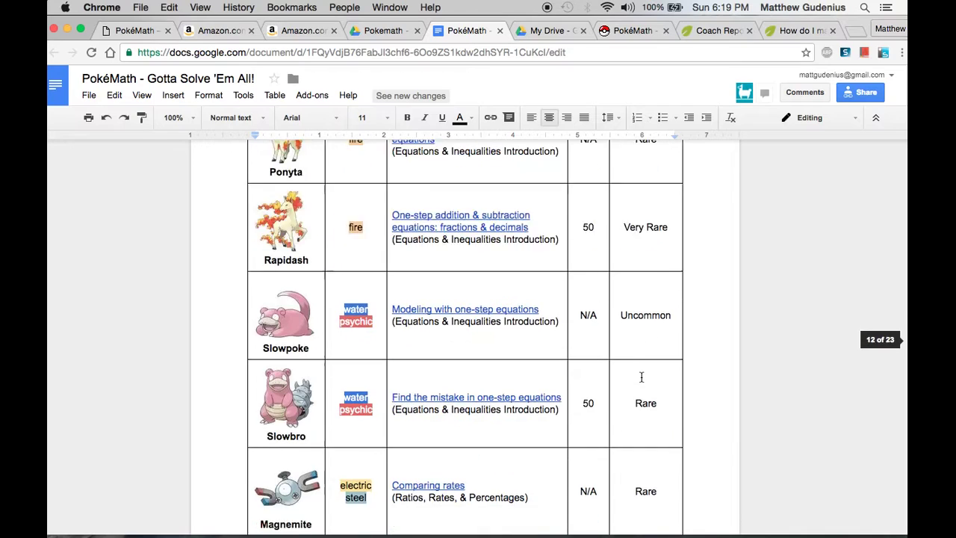
scroll(640, 377, down, 20)
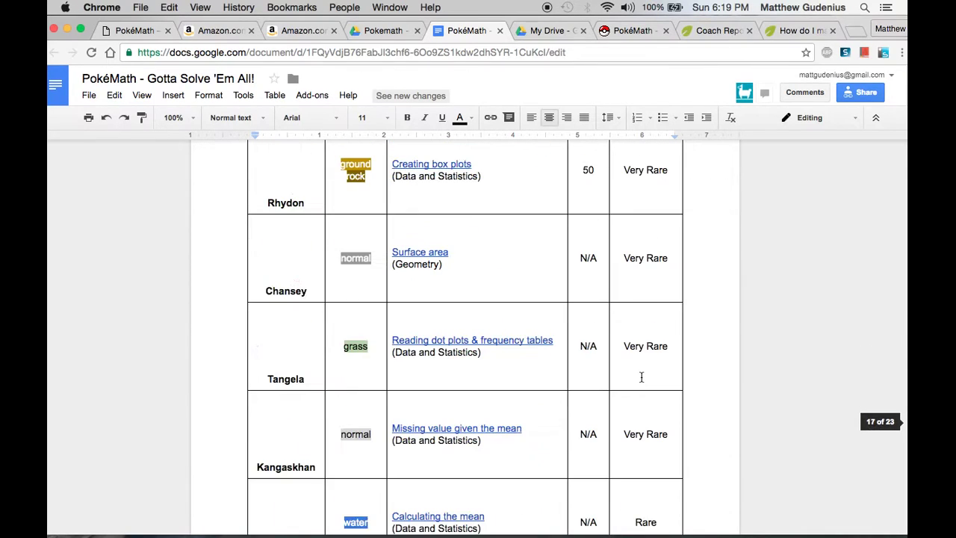
scroll(641, 378, down, 15)
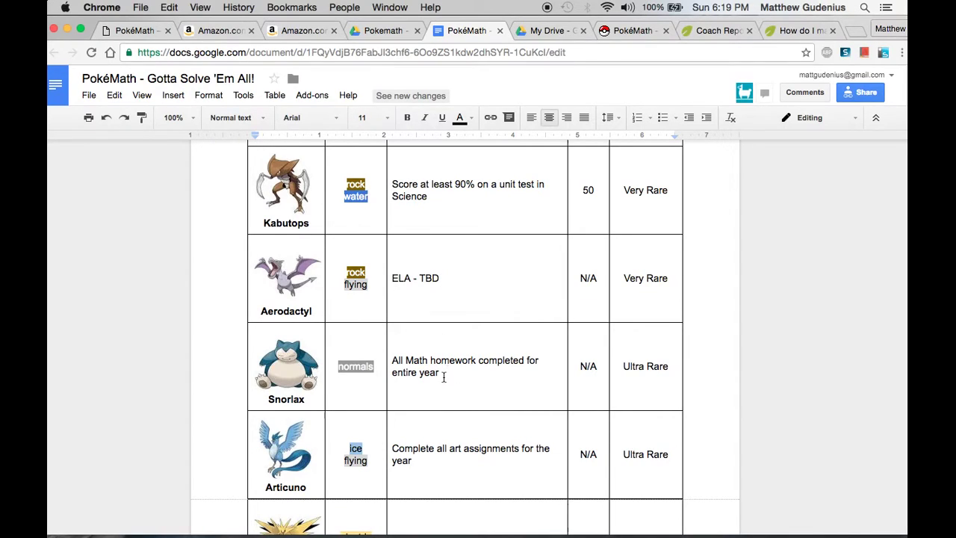
Highlight the Snorlax requirement text, then scroll back up to the title and Bulbasaur row.
drag(443, 375, 390, 361)
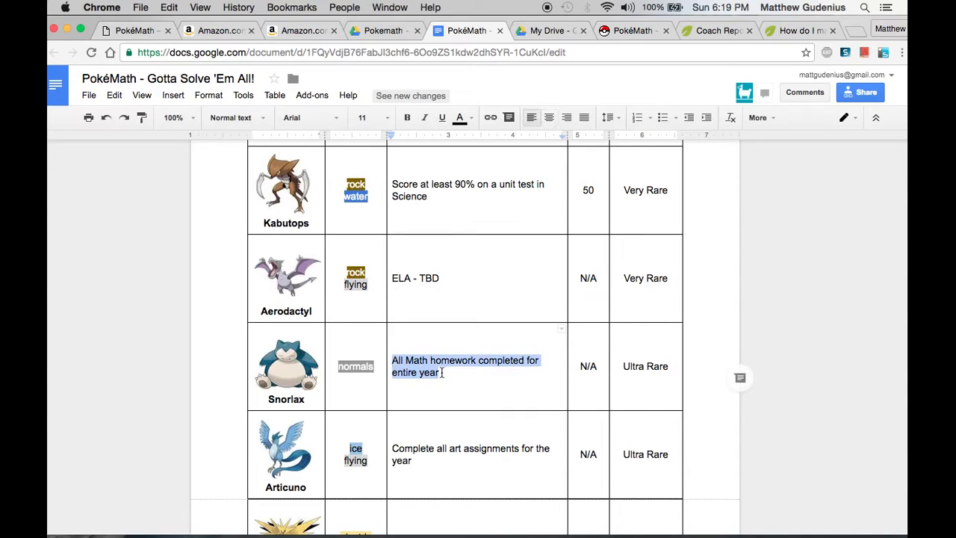
click(442, 374)
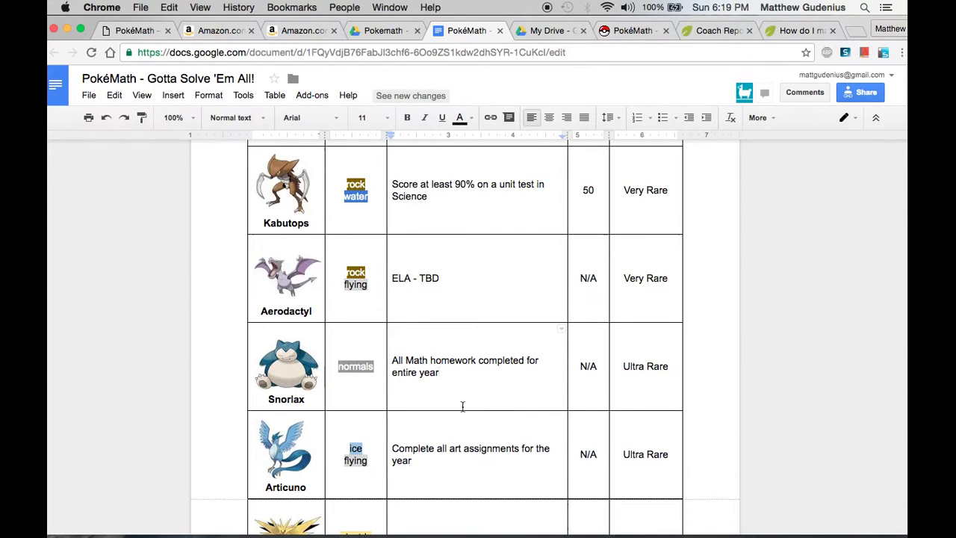
scroll(404, 419, down, 4)
scroll(408, 396, down, 4)
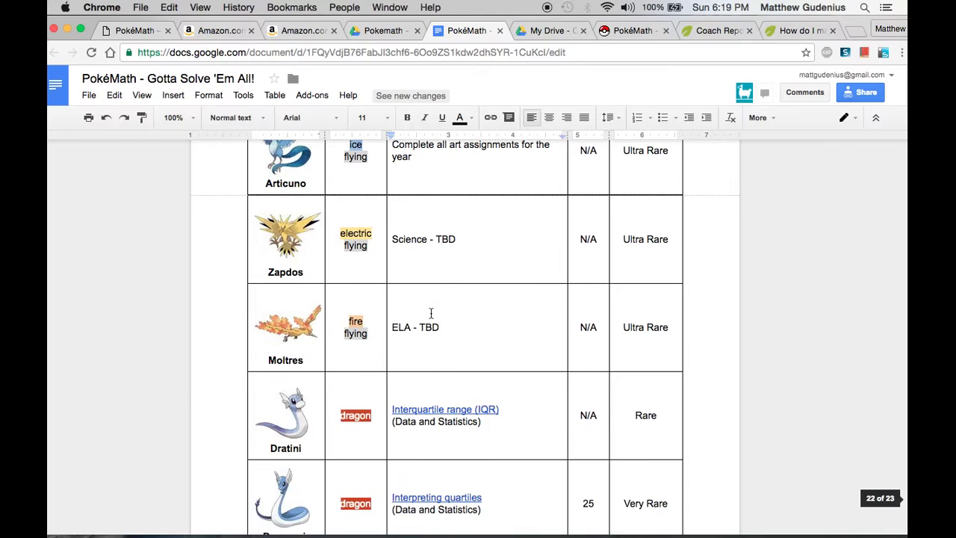
scroll(441, 247, up, 1)
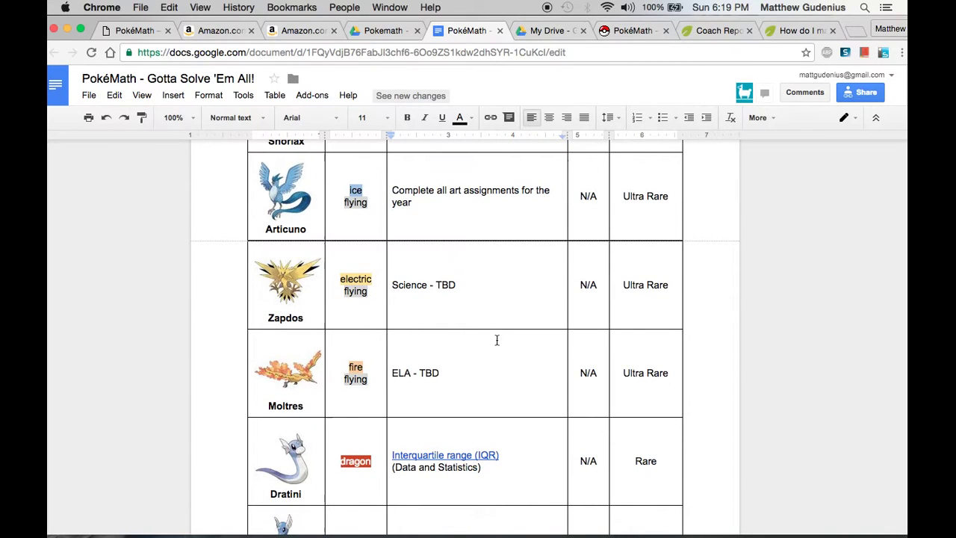
scroll(498, 342, down, 10)
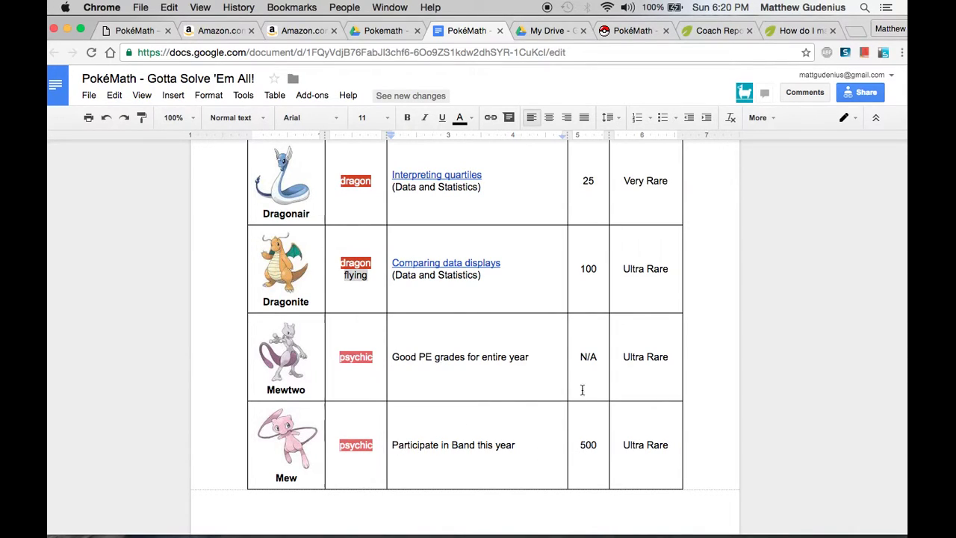
scroll(596, 312, up, 6)
scroll(596, 312, up, 20)
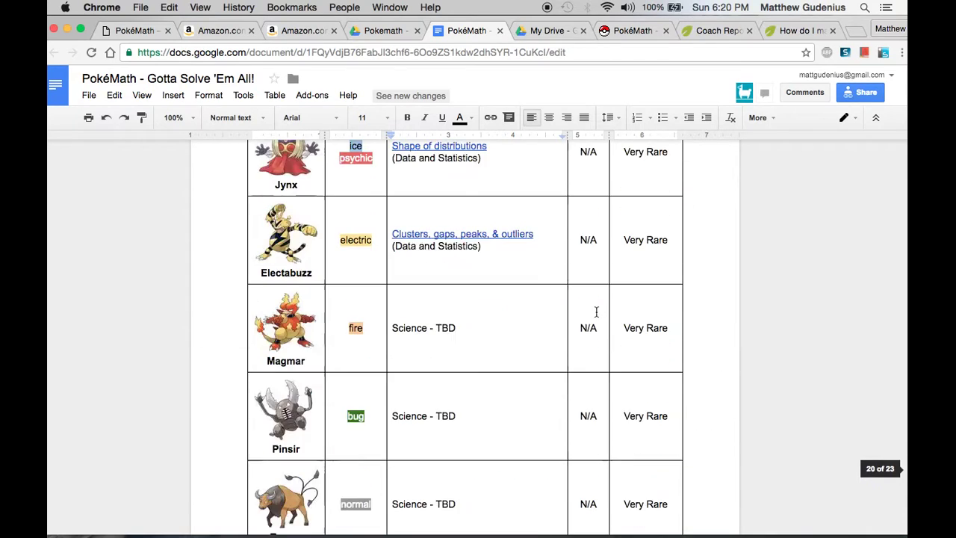
scroll(594, 315, up, 20)
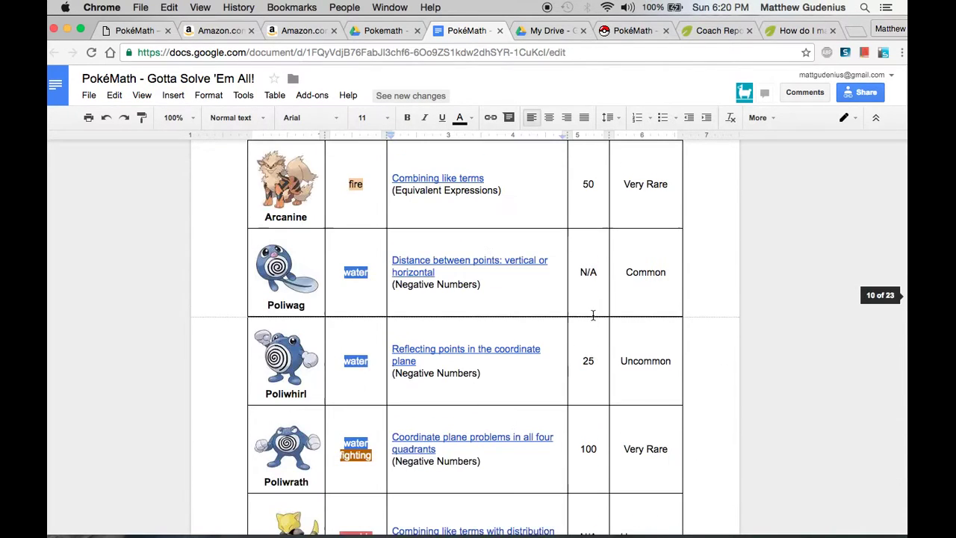
scroll(593, 316, up, 10)
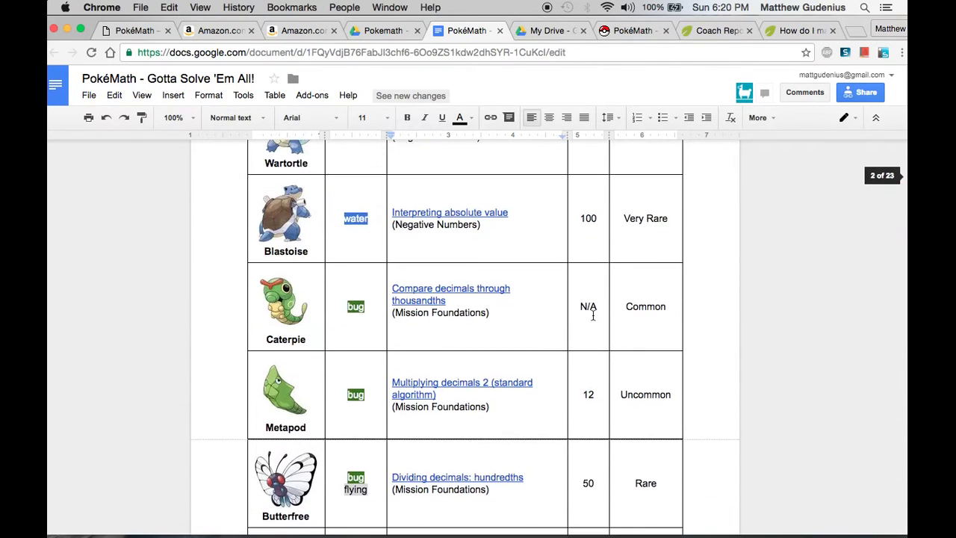
scroll(469, 430, down, 1)
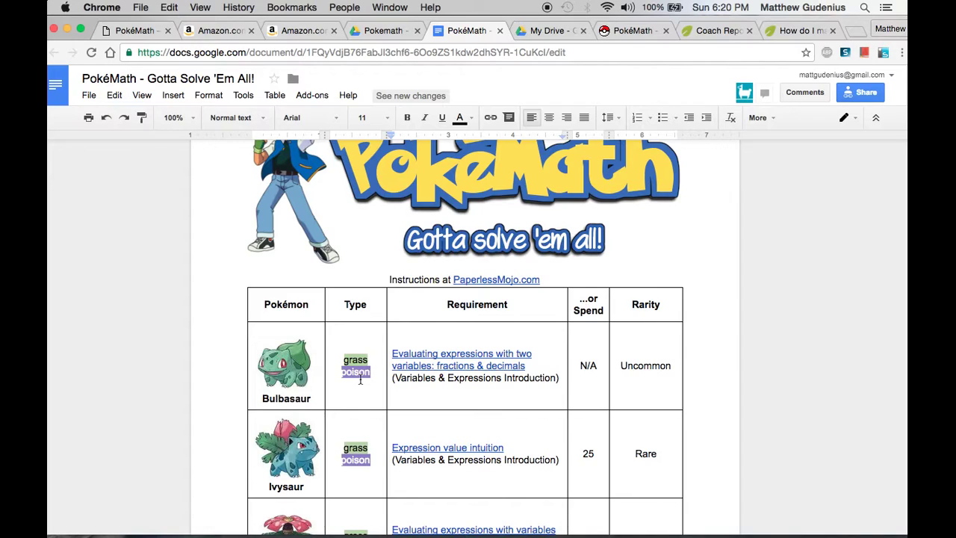
Open Bulbasaur's Khan Academy exercise and the 'How do I master a topic?' help, then the Skill Progress report.
click(452, 366)
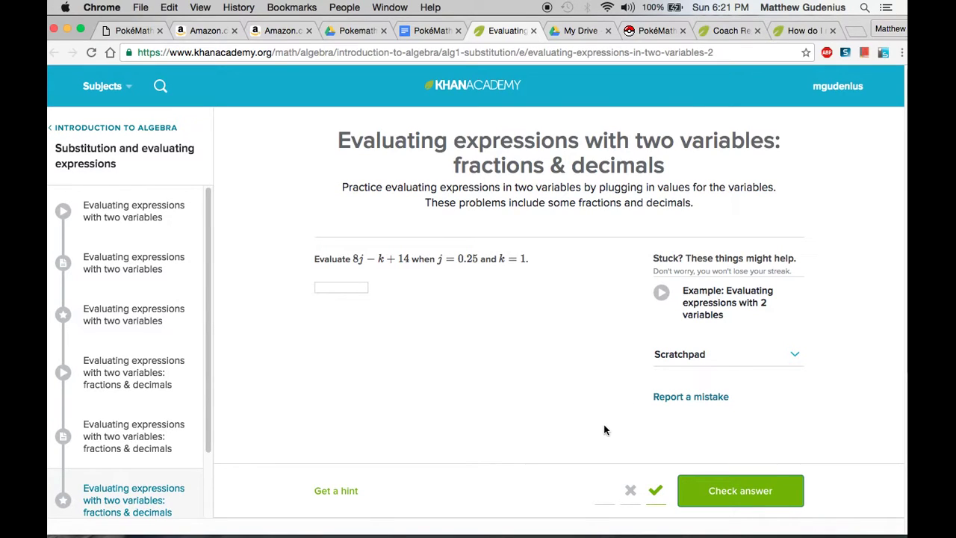
click(805, 30)
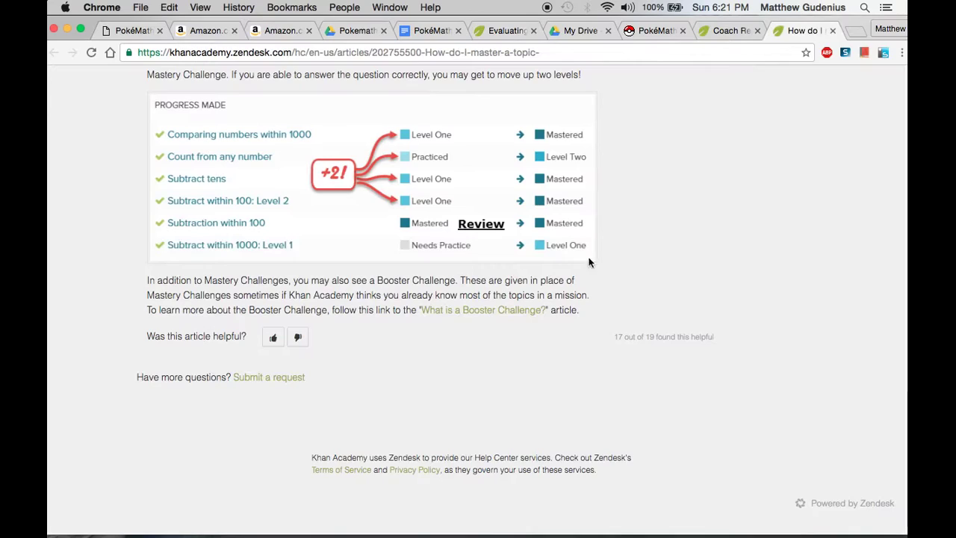
scroll(568, 278, up, 10)
scroll(566, 286, down, 2)
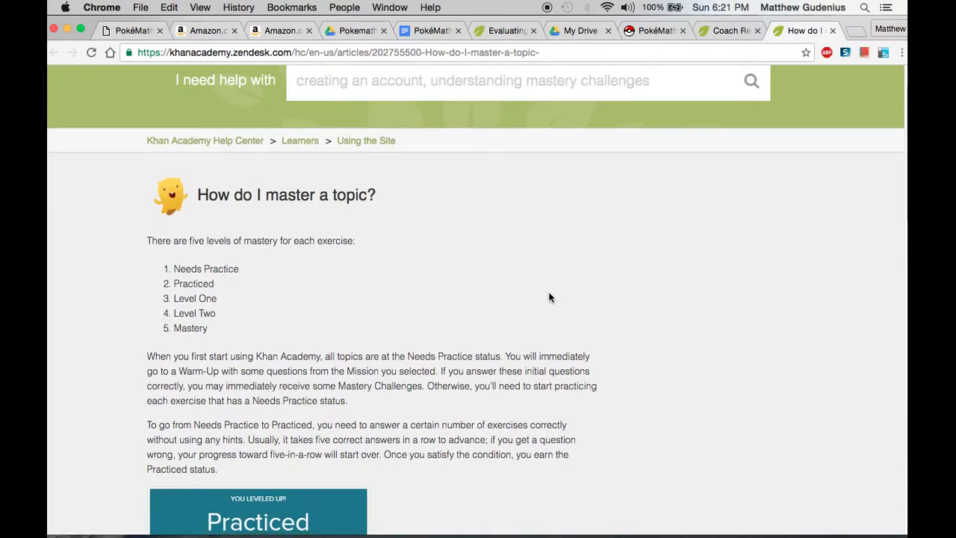
scroll(557, 295, up, 2)
scroll(553, 293, down, 5)
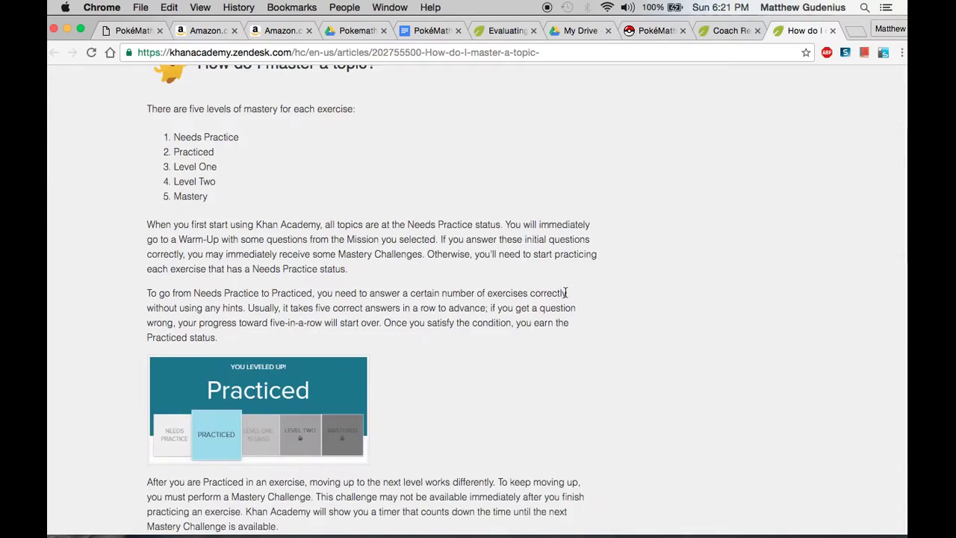
scroll(593, 311, up, 5)
scroll(593, 311, down, 3)
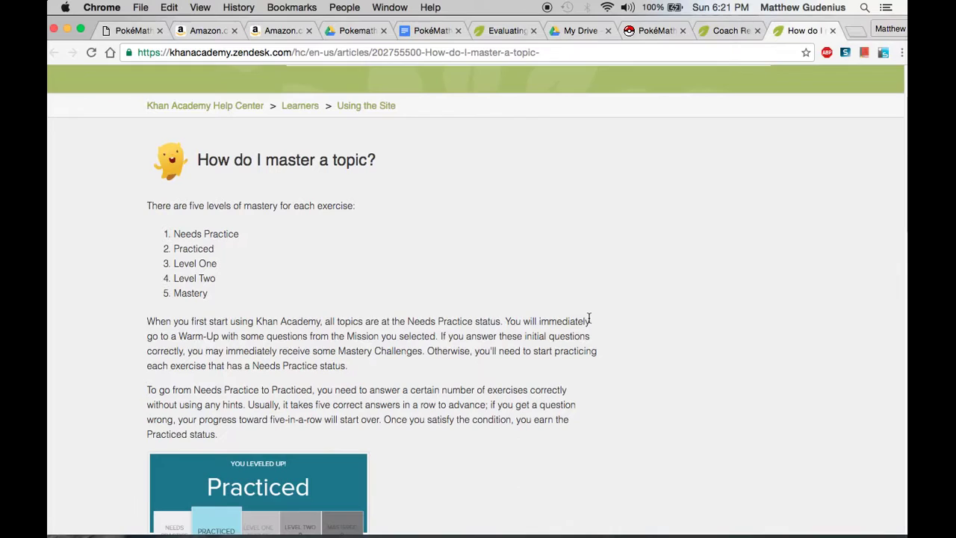
click(723, 33)
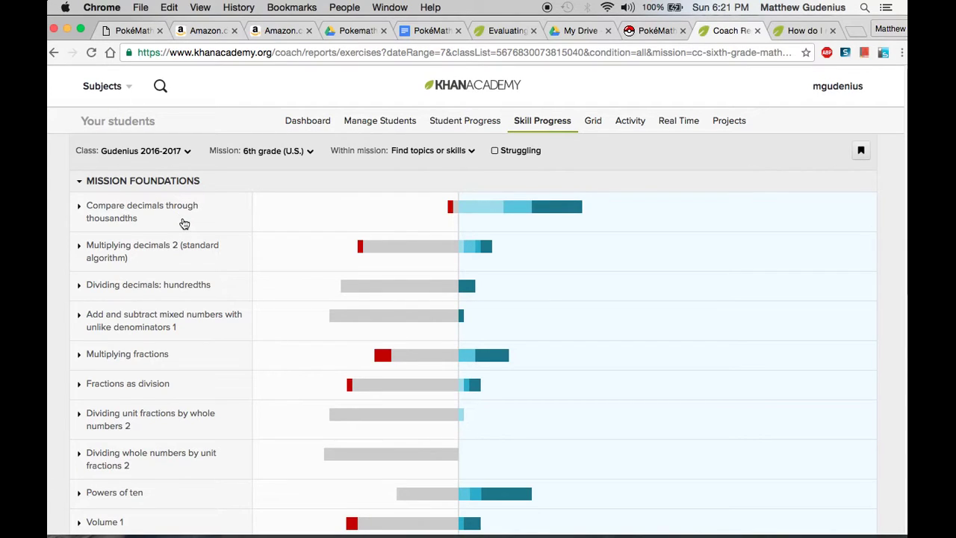
click(432, 30)
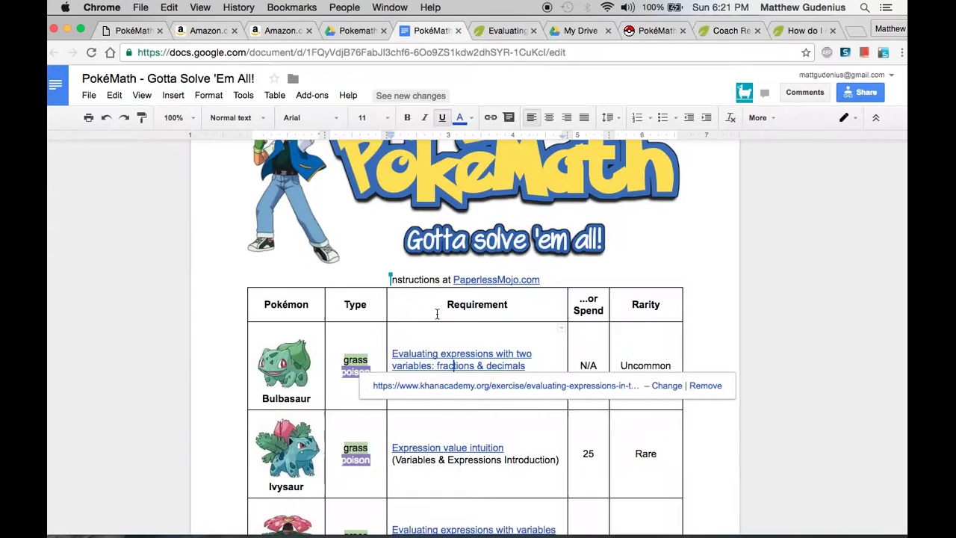
click(805, 32)
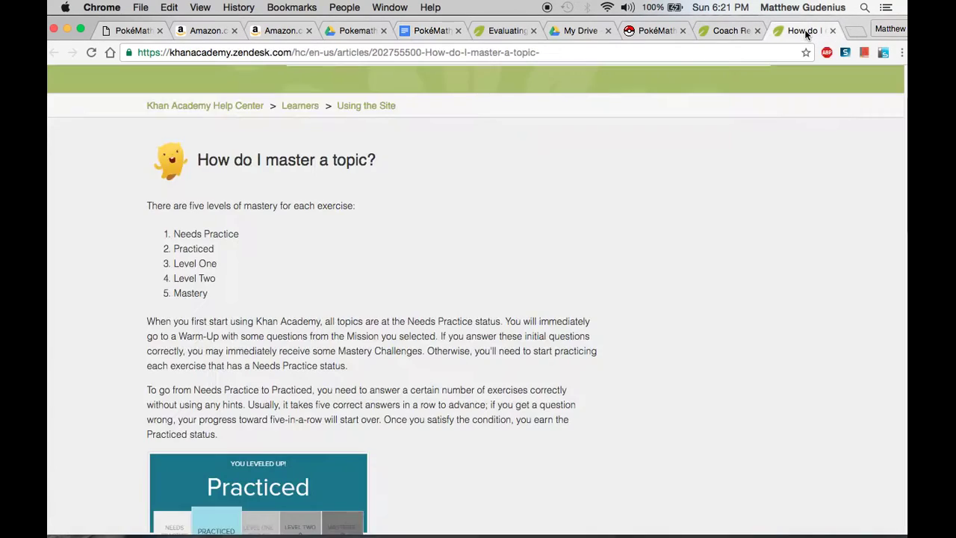
click(723, 33)
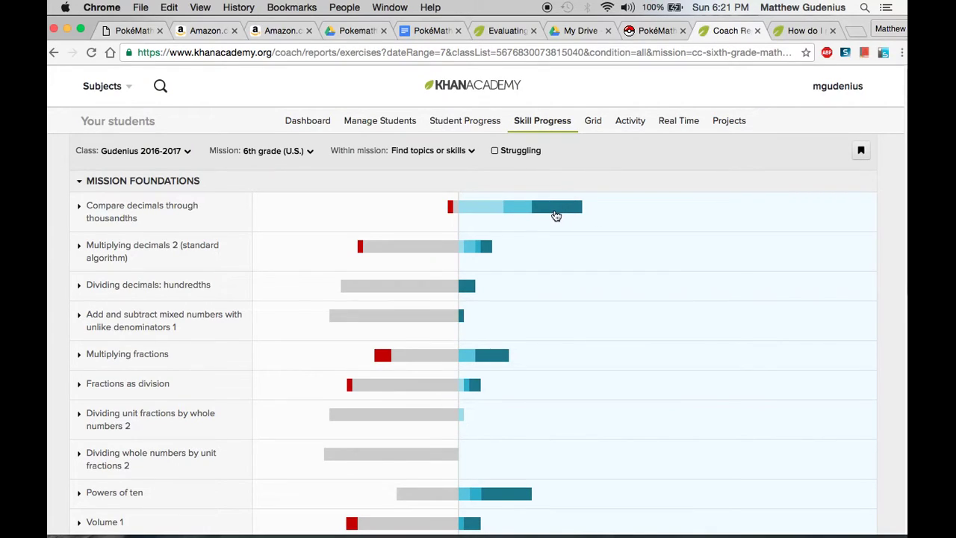
Look over the Amazon folder and labels, Drive sticker preview, mastery help, My Drive and PokéMath site.
click(206, 31)
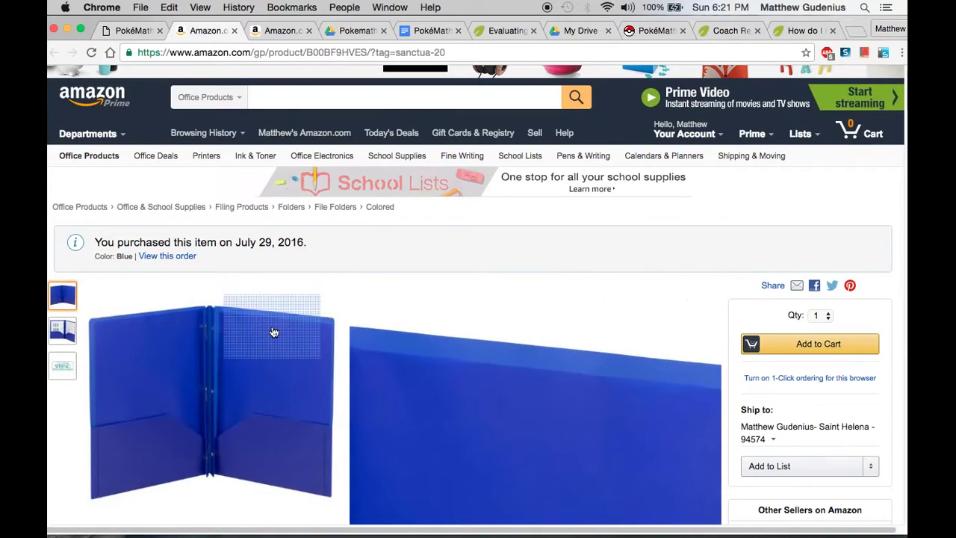
click(284, 31)
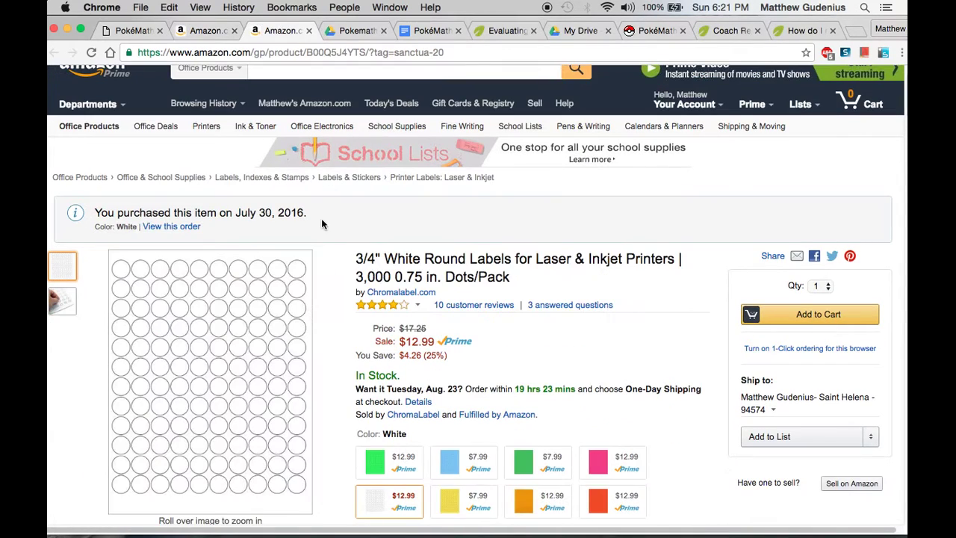
click(359, 33)
click(786, 30)
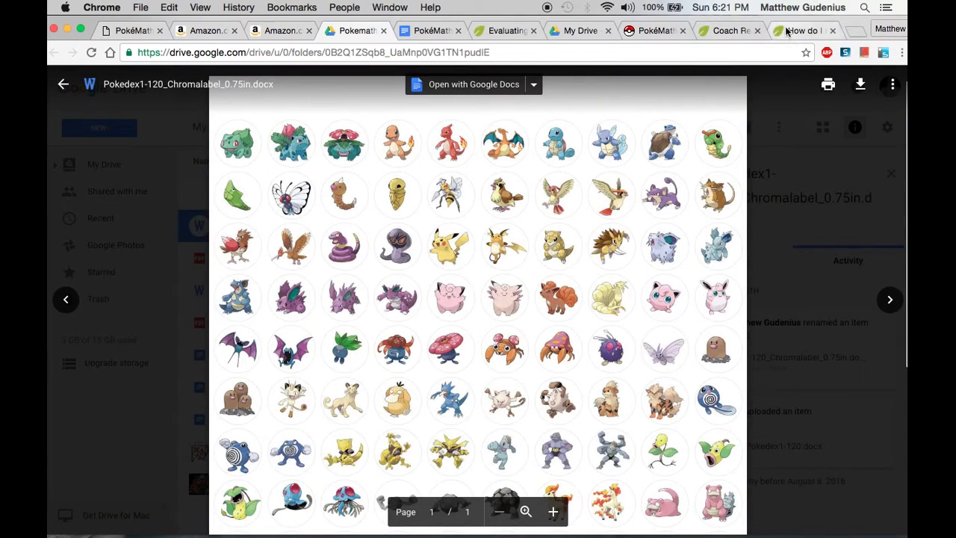
click(594, 31)
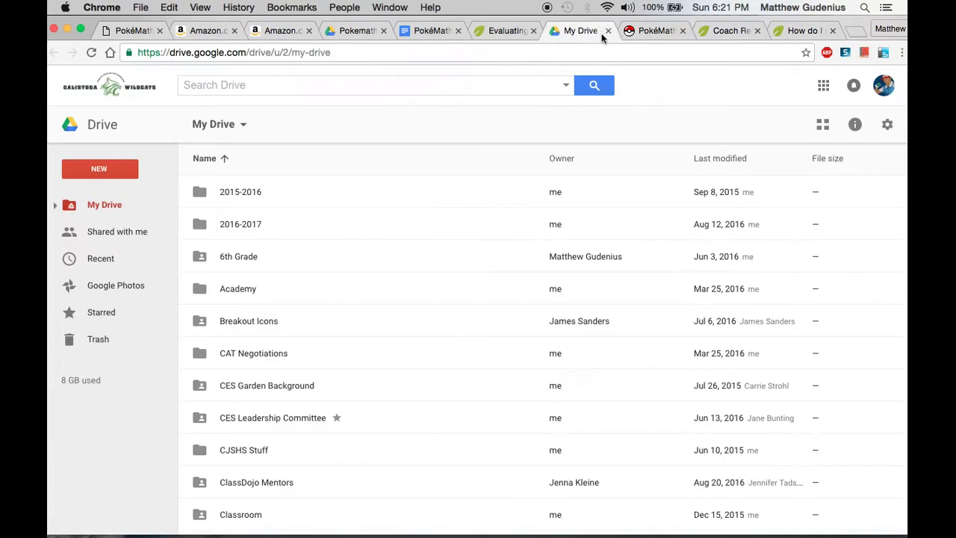
click(641, 30)
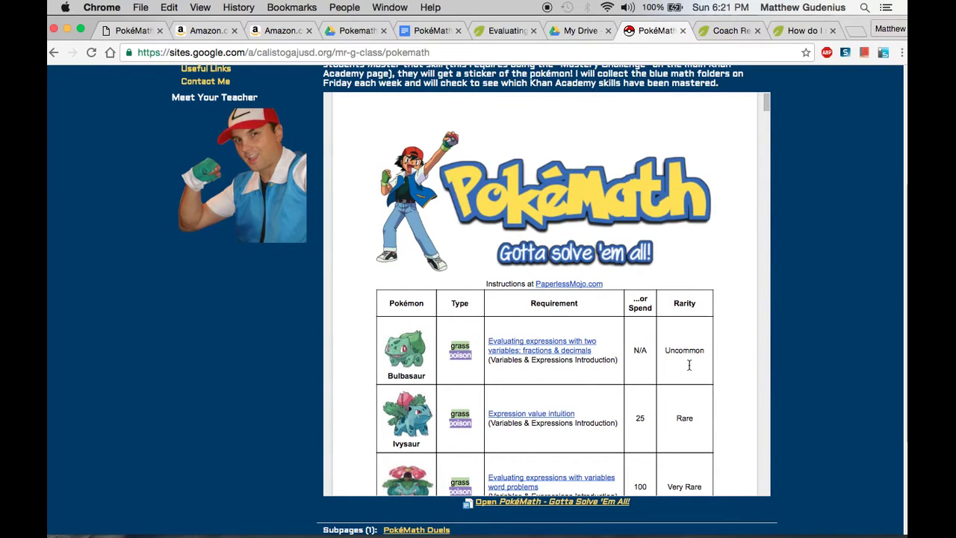
Expand Compare decimals through thousandths on Skill Progress to see student levels, then return to the document.
click(723, 31)
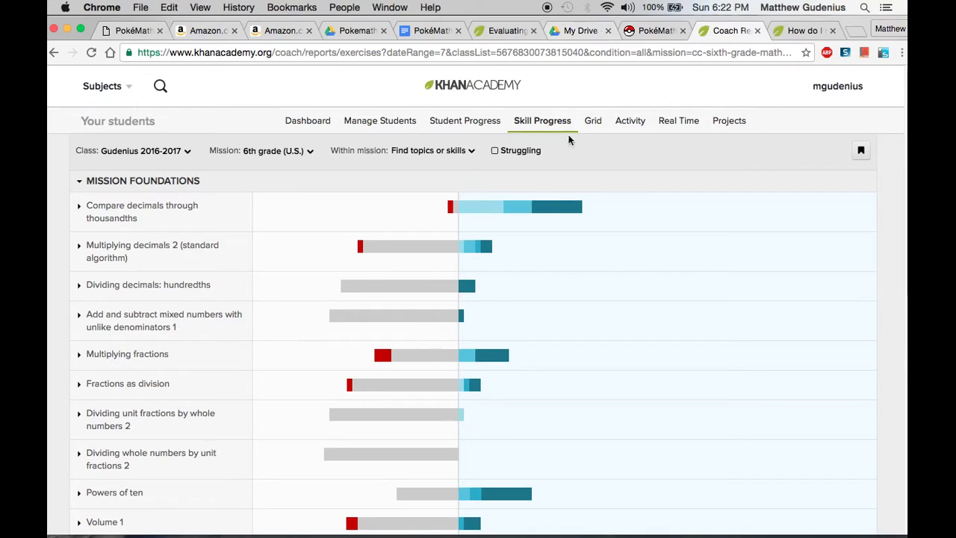
click(572, 209)
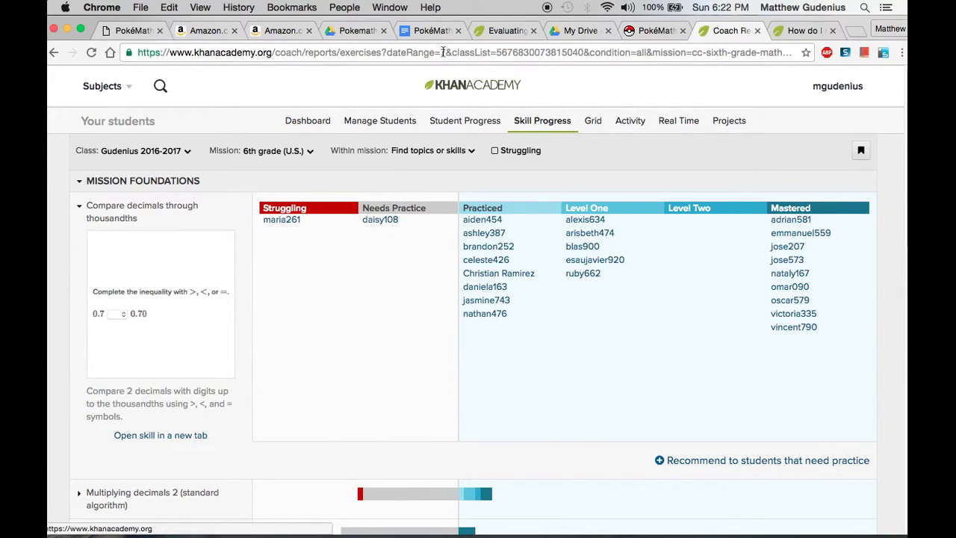
click(432, 30)
Place the caret in Ivysaur's Rarity cell and scroll down to the Caterpie and Metapod rows.
scroll(512, 403, down, 5)
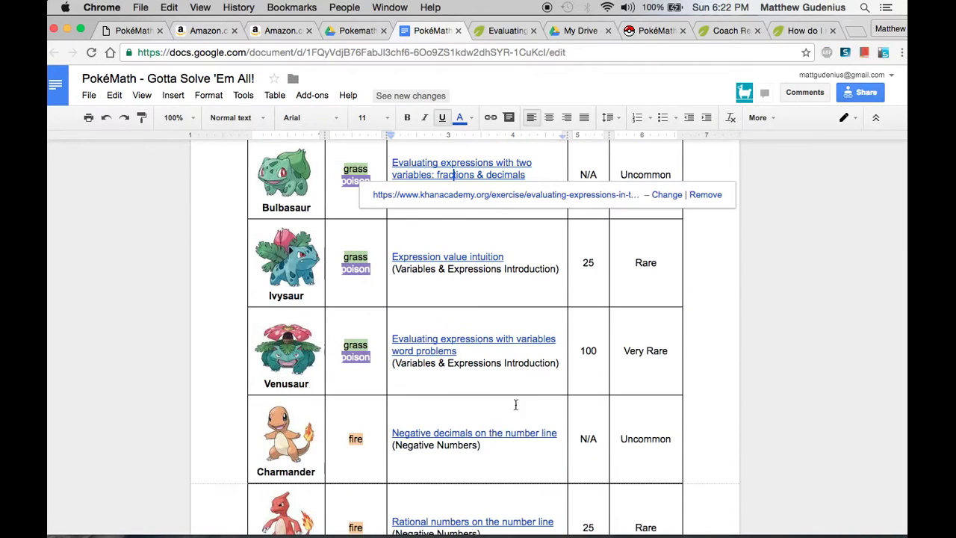
scroll(546, 407, up, 5)
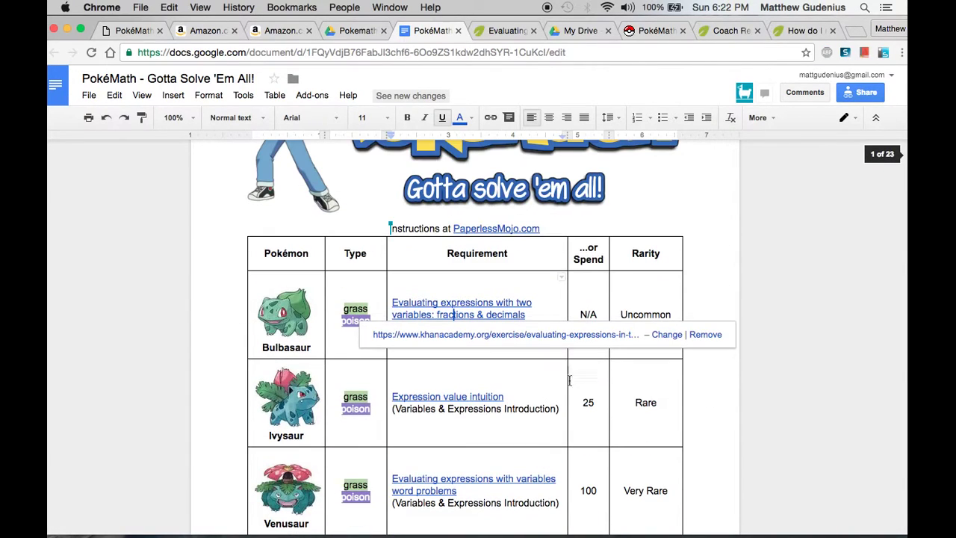
click(637, 378)
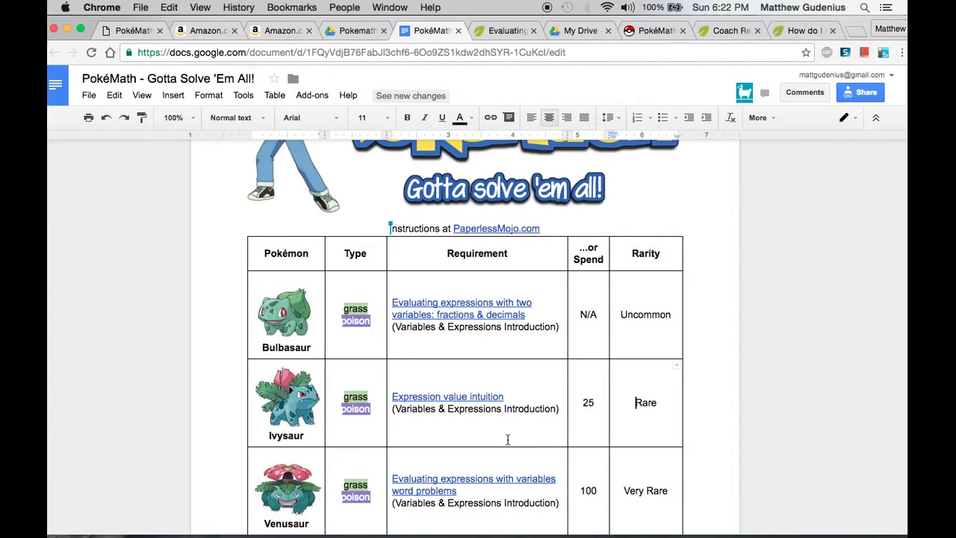
scroll(561, 452, down, 3)
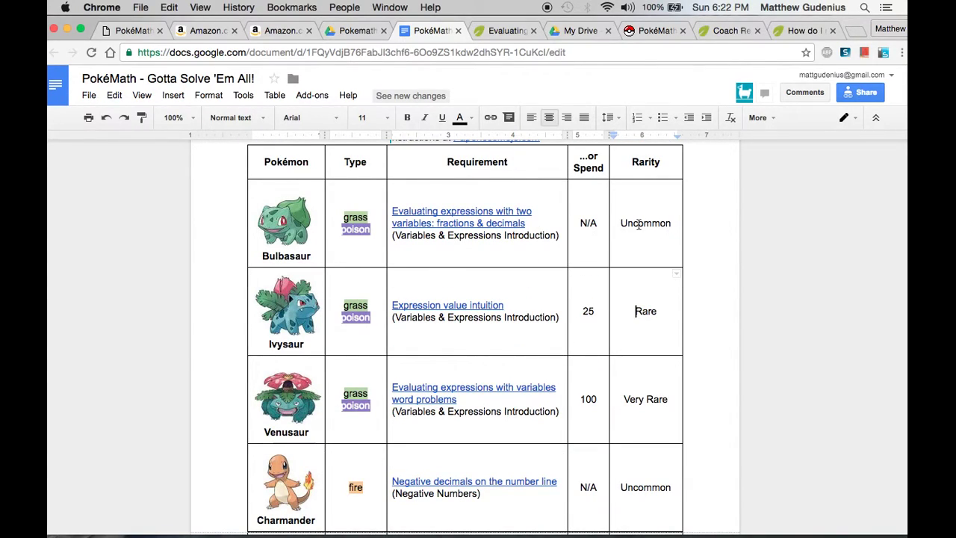
scroll(633, 374, down, 6)
scroll(655, 409, down, 5)
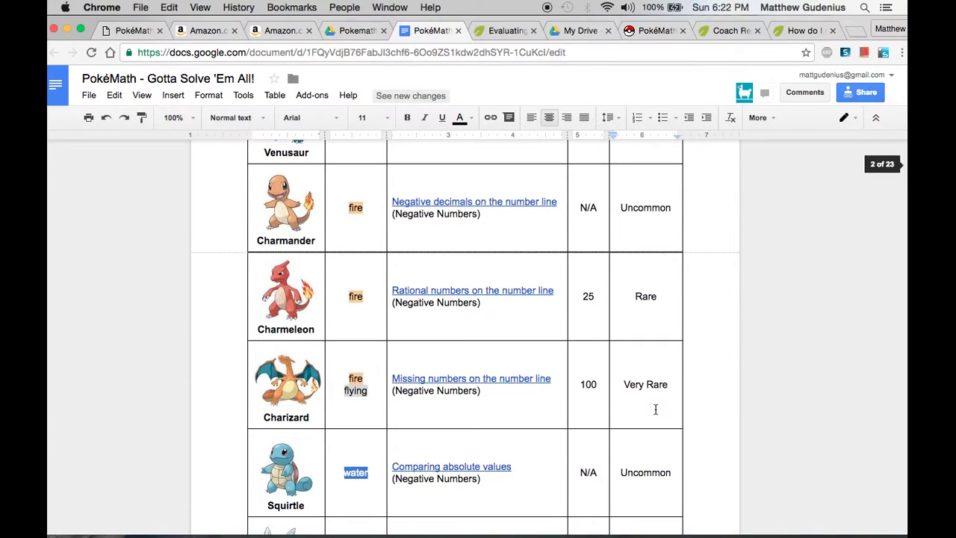
scroll(653, 410, down, 10)
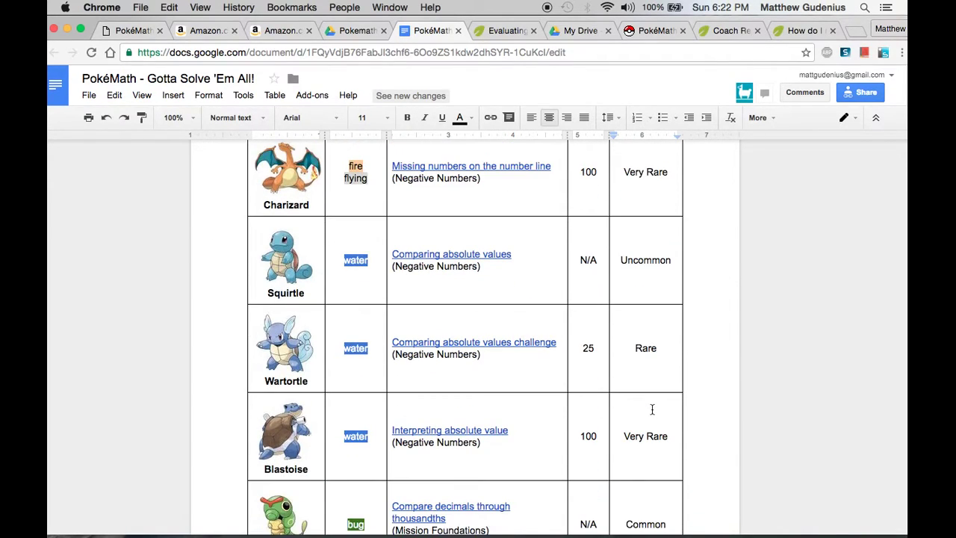
scroll(652, 410, up, 1)
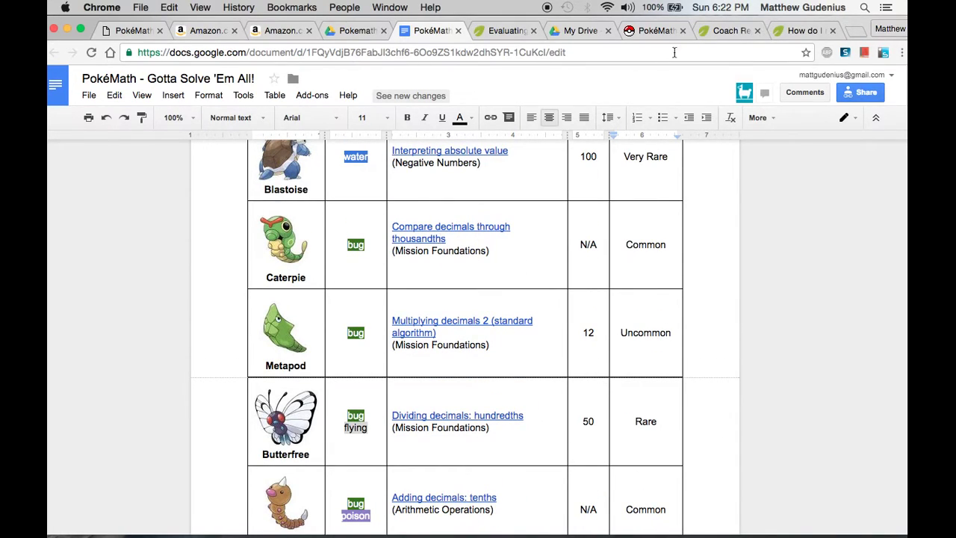
Collapse the 'Compare decimals through thousandths' details in the Khan Academy report and return to the document.
click(714, 33)
click(79, 206)
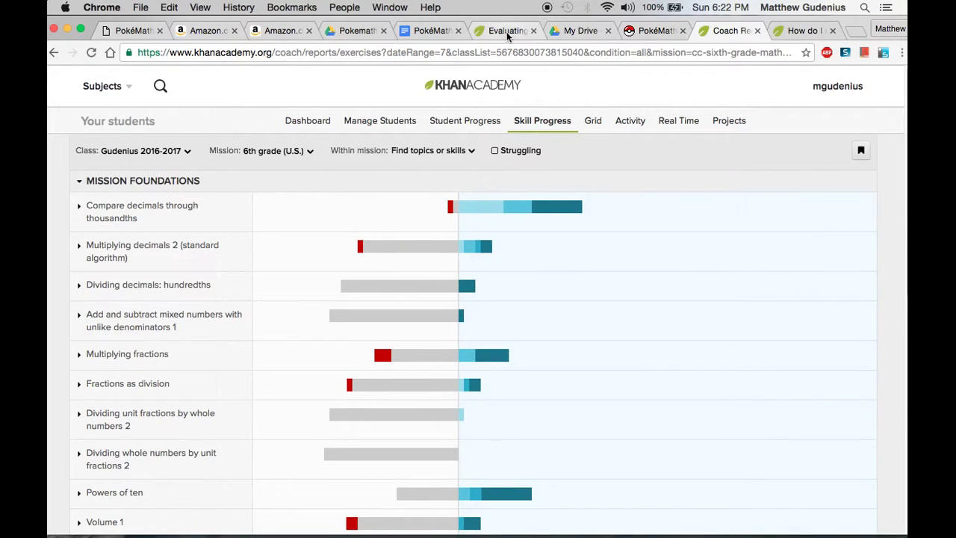
click(424, 33)
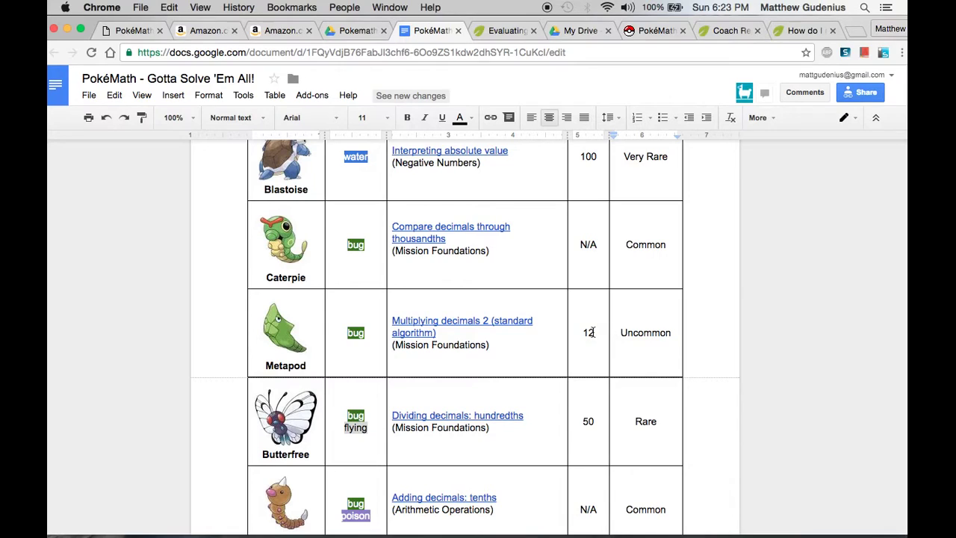
Highlight Ivysaur's spend cost of 25, then bring up the Pokedex1-120_Chromalabel_0.75in.docx preview in Drive.
scroll(593, 332, up, 2)
scroll(593, 332, up, 15)
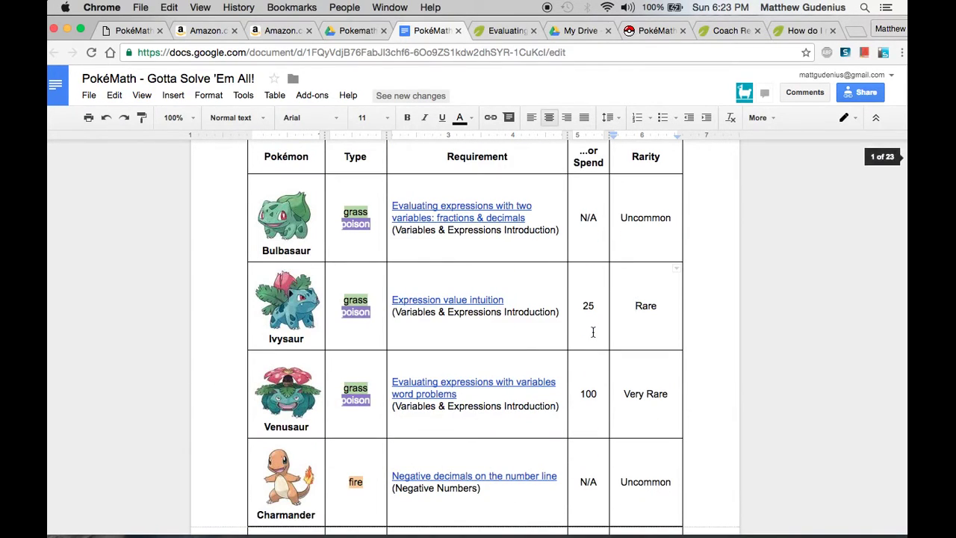
scroll(593, 340, down, 1)
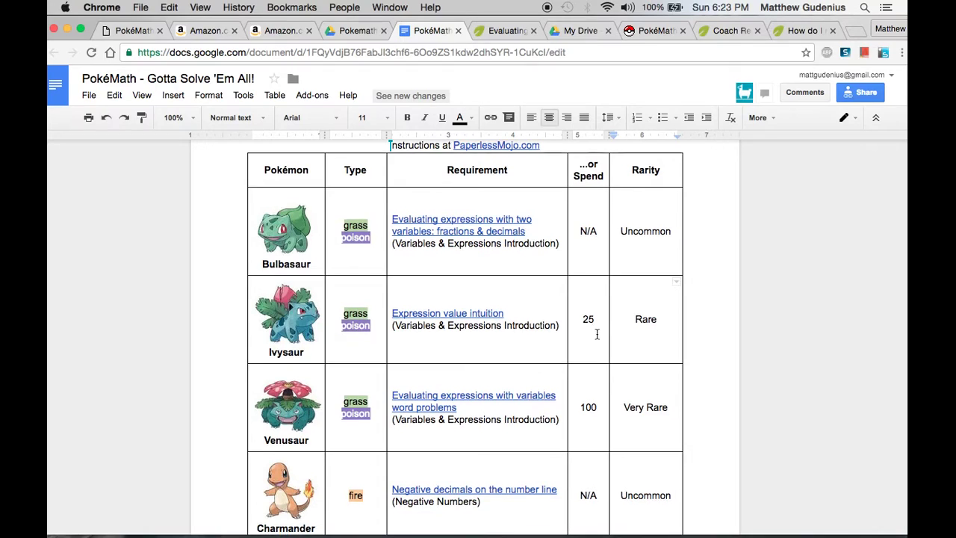
scroll(597, 336, down, 5)
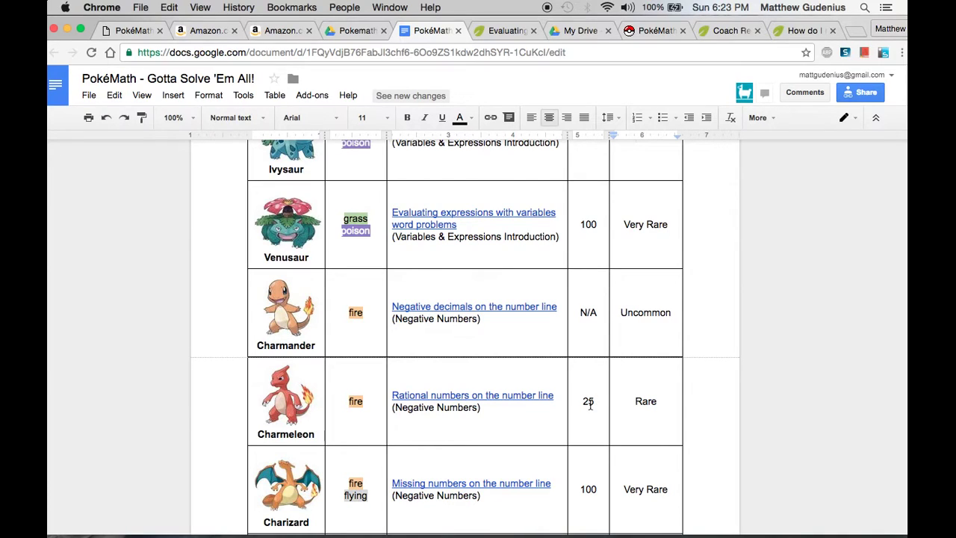
scroll(319, 366, up, 4)
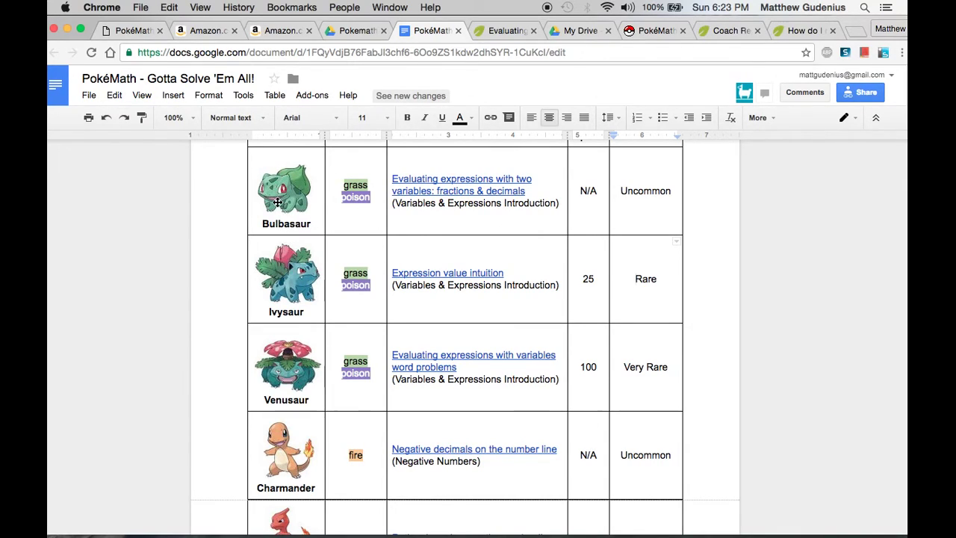
drag(584, 279, 595, 280)
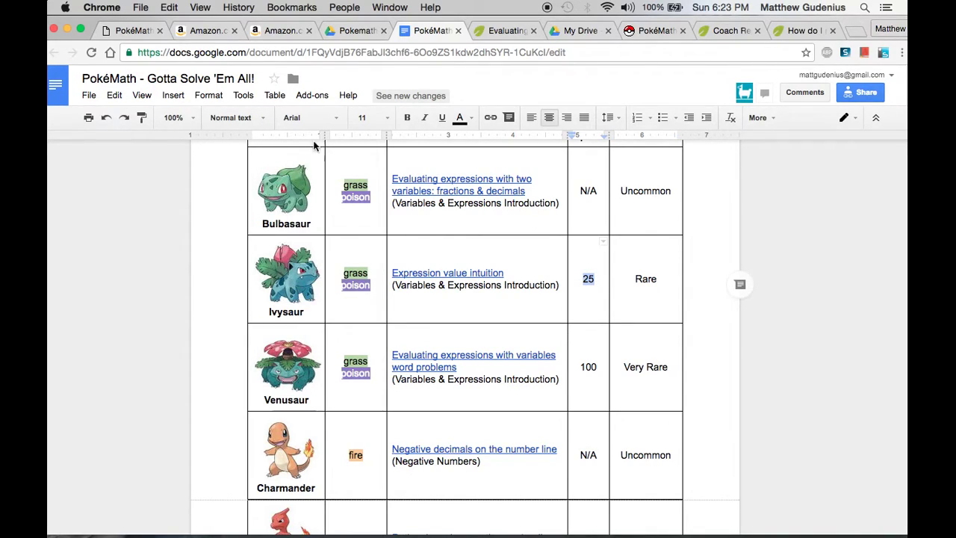
click(345, 30)
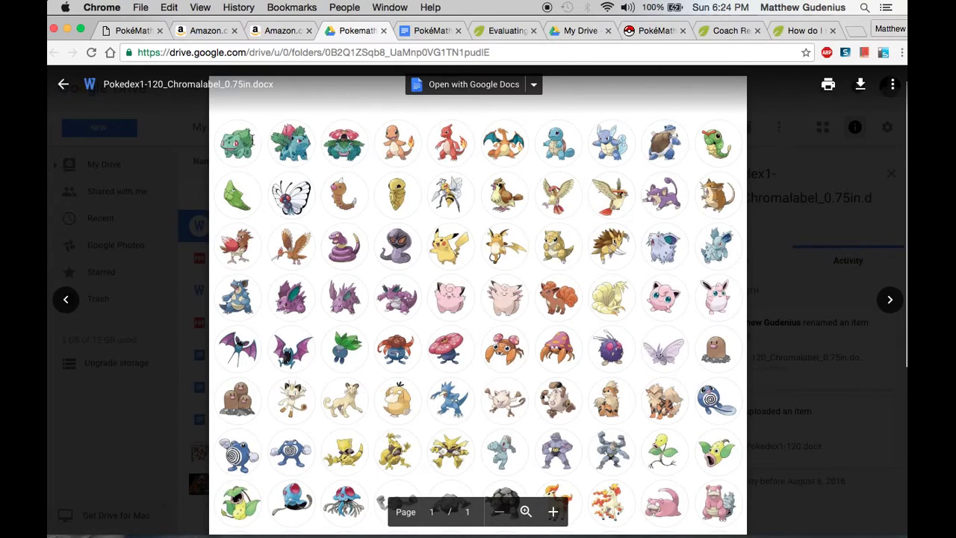
scroll(465, 298, up, 1)
scroll(466, 295, down, 5)
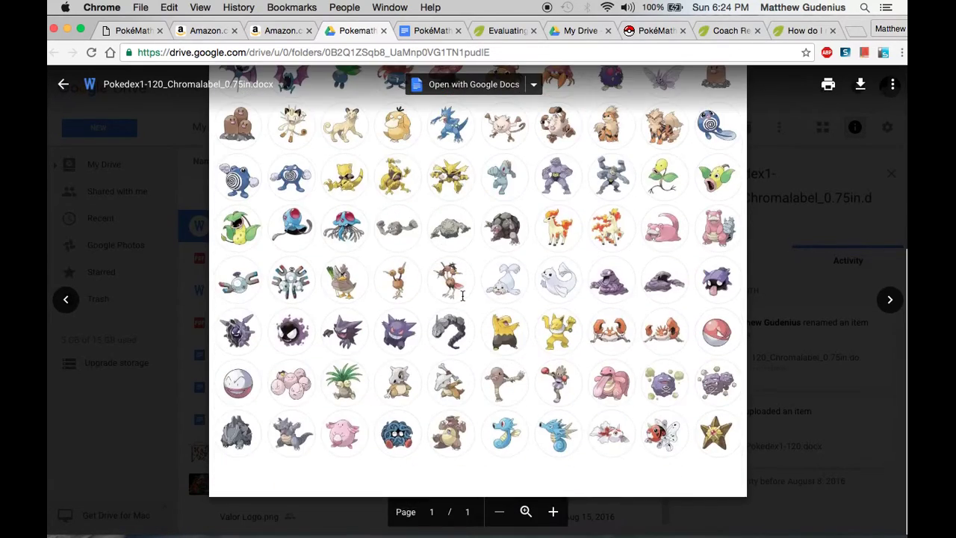
scroll(466, 295, up, 6)
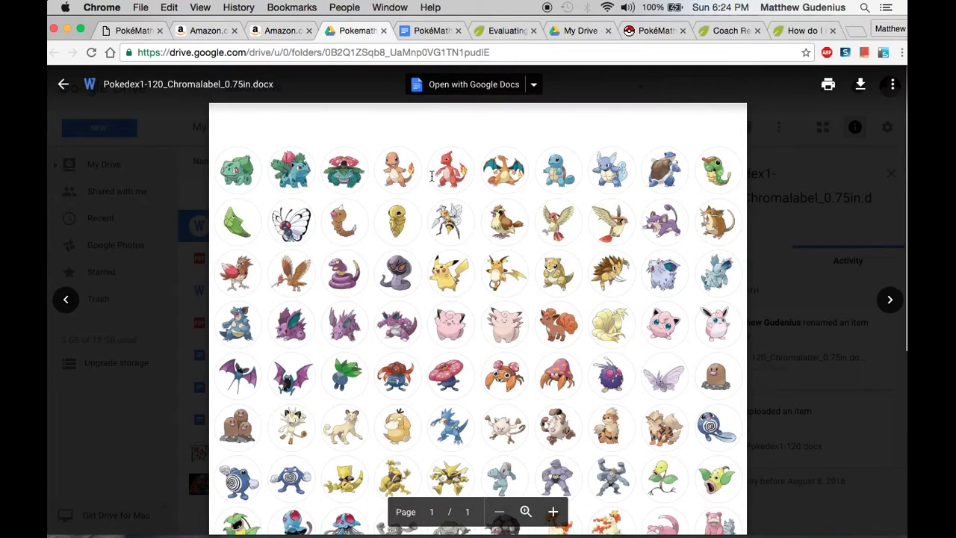
click(424, 31)
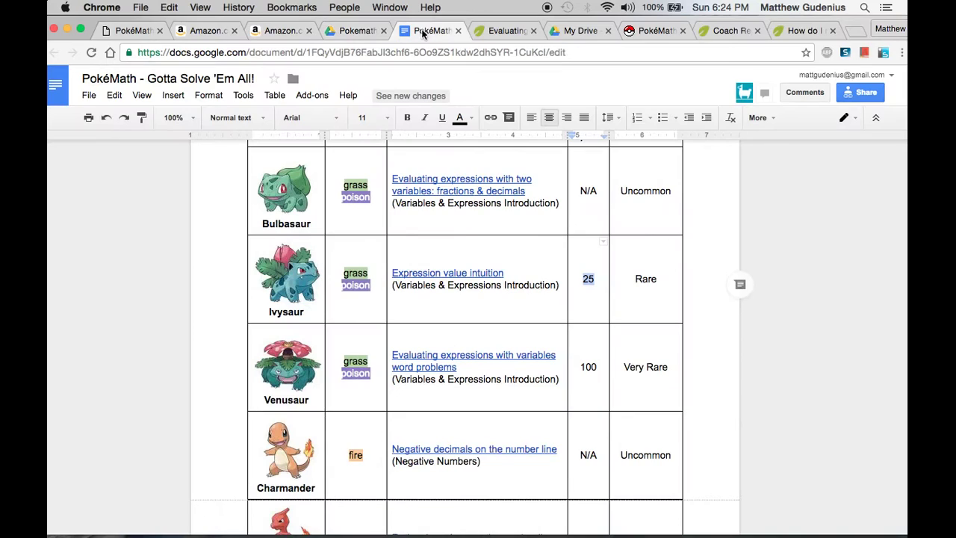
click(356, 31)
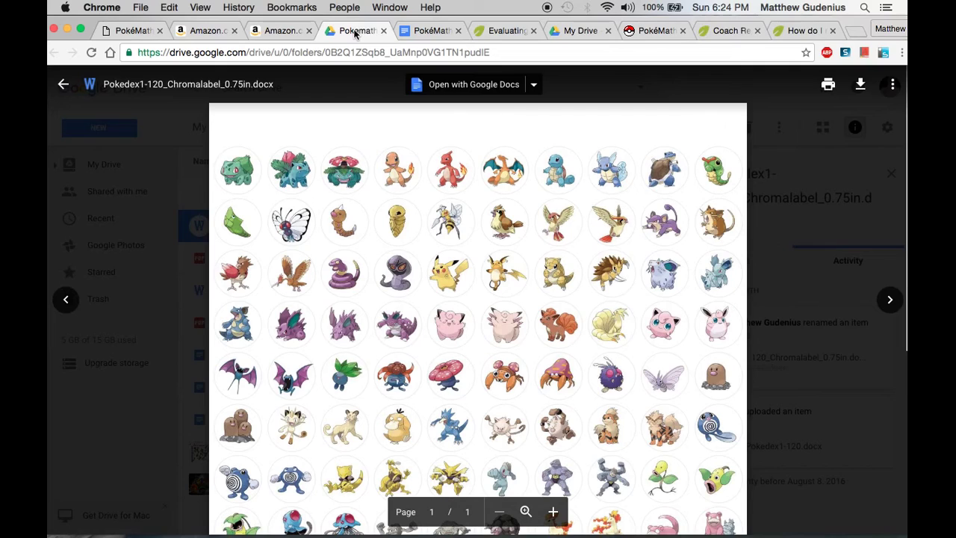
Clear the highlight on 25, click into Venusaur's requirement, and scroll through the Pokémon rows.
click(420, 31)
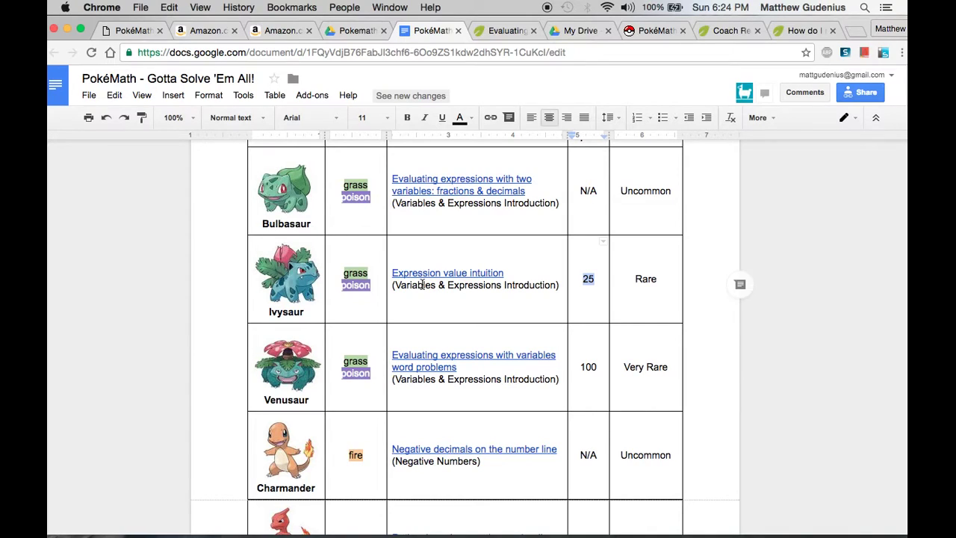
click(475, 420)
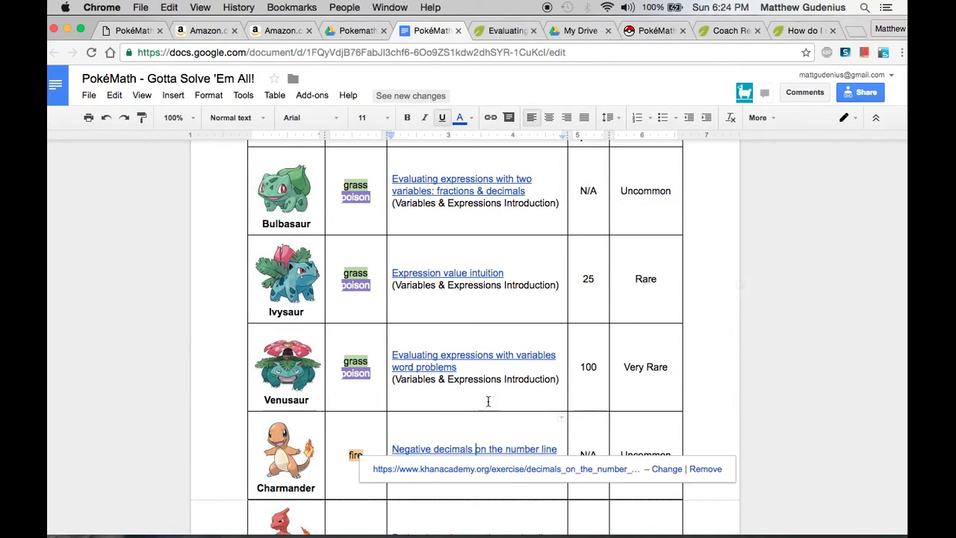
click(507, 379)
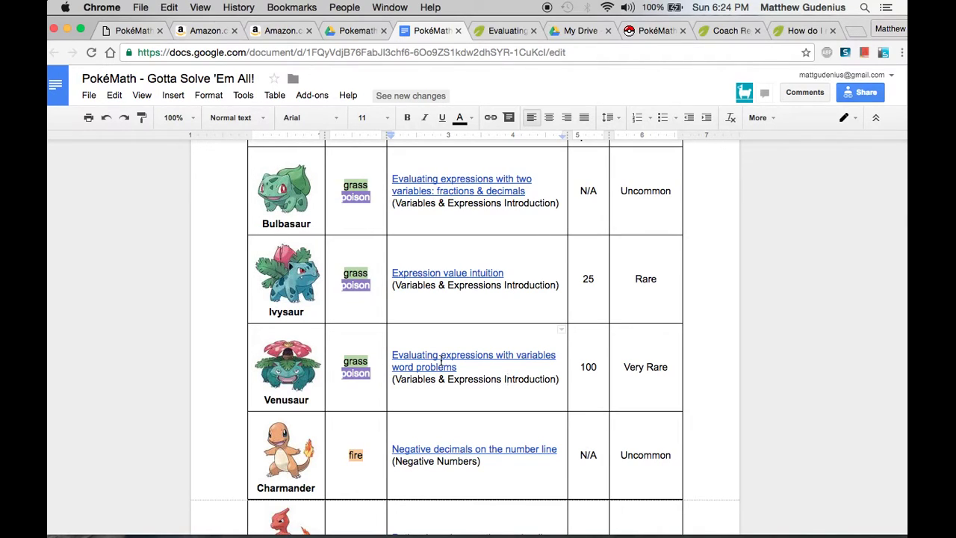
scroll(463, 398, down, 15)
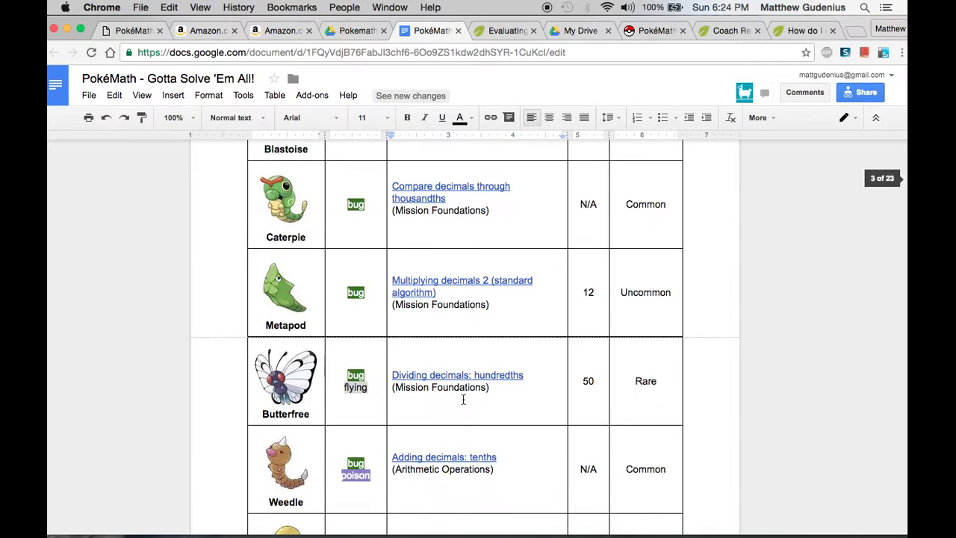
scroll(463, 400, down, 5)
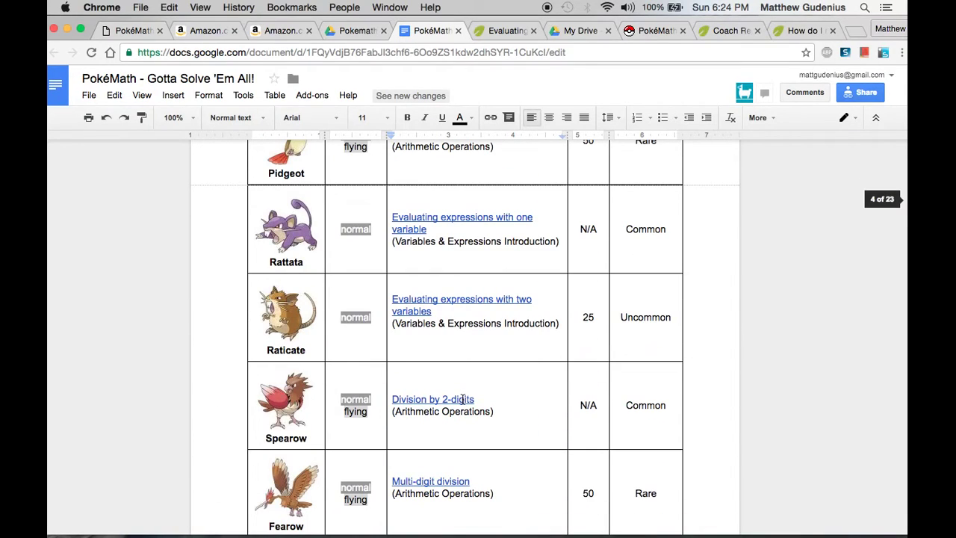
scroll(460, 398, down, 8)
scroll(460, 398, down, 8)
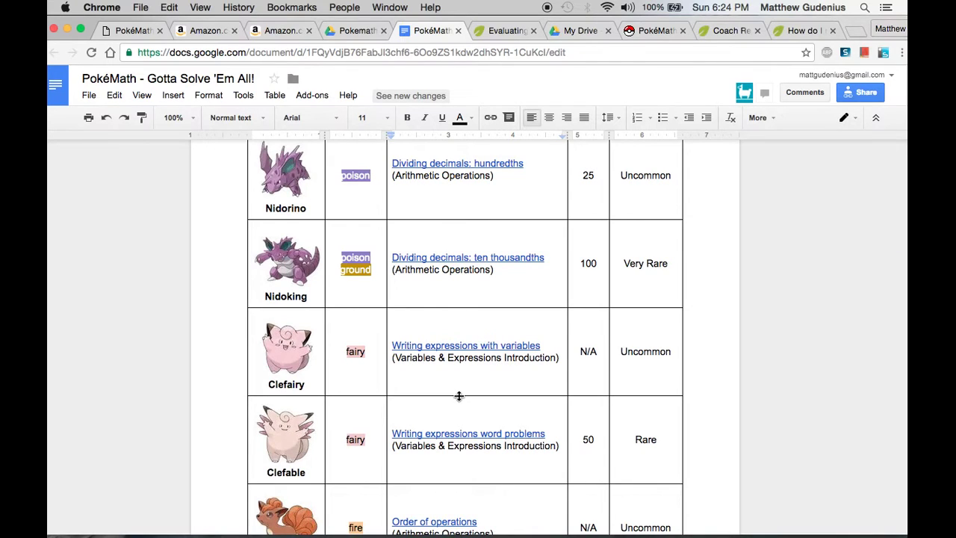
scroll(460, 396, up, 20)
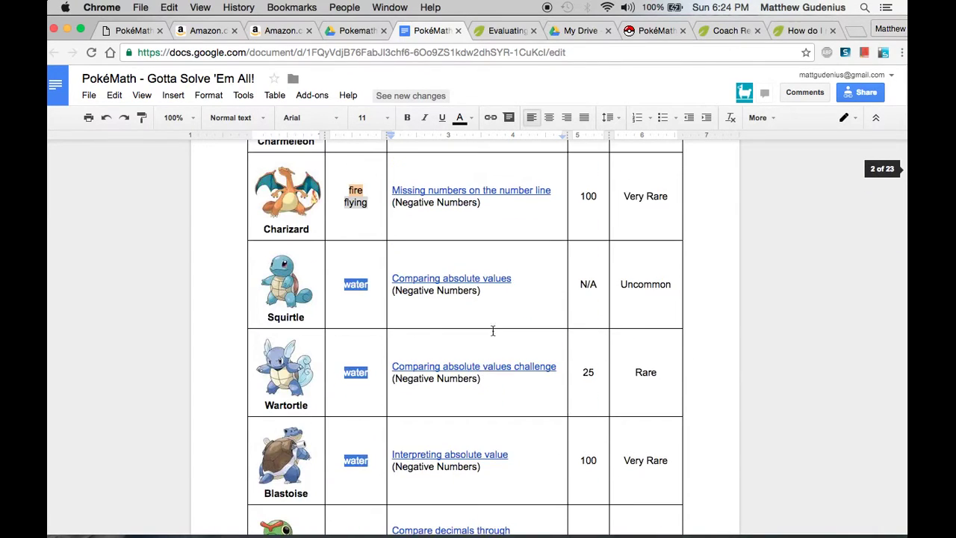
scroll(493, 331, up, 10)
Open the 'PokéMath – The Adventure Begins! … and PokéMath Duels!' post down to its Hit Strength rarity table.
click(133, 30)
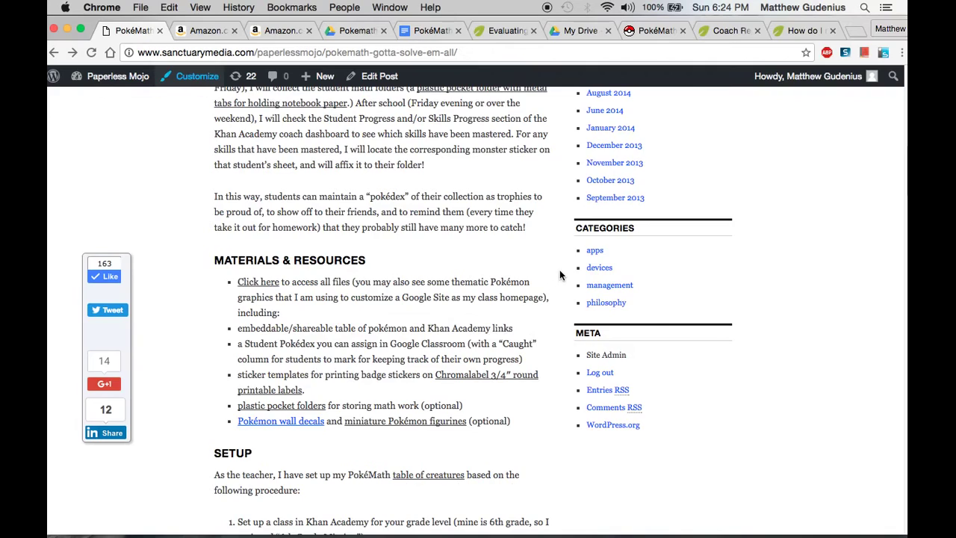
scroll(560, 275, up, 10)
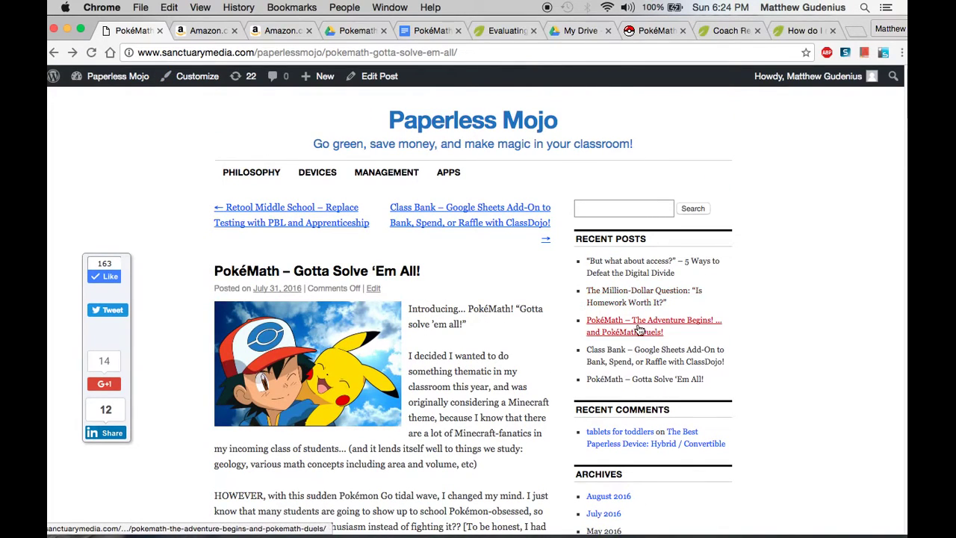
click(628, 330)
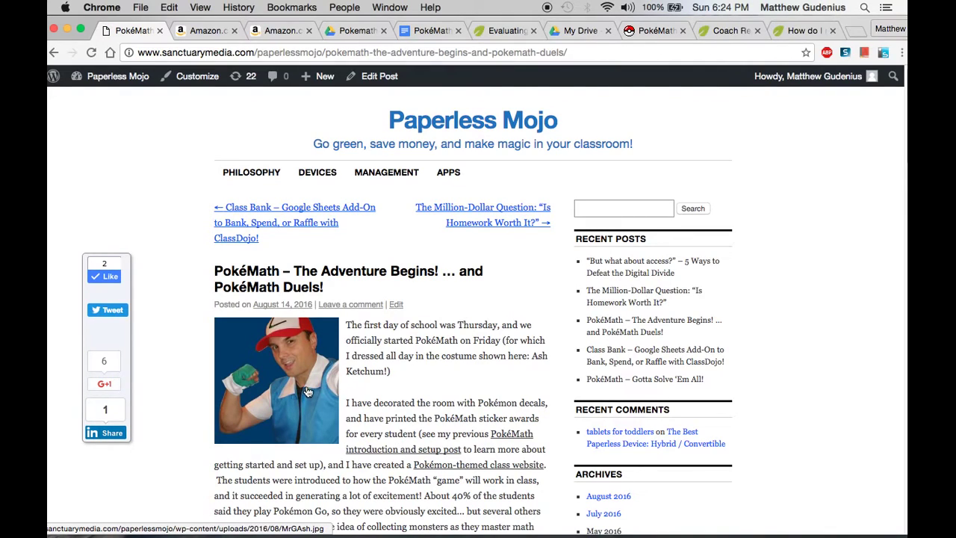
scroll(437, 415, down, 1)
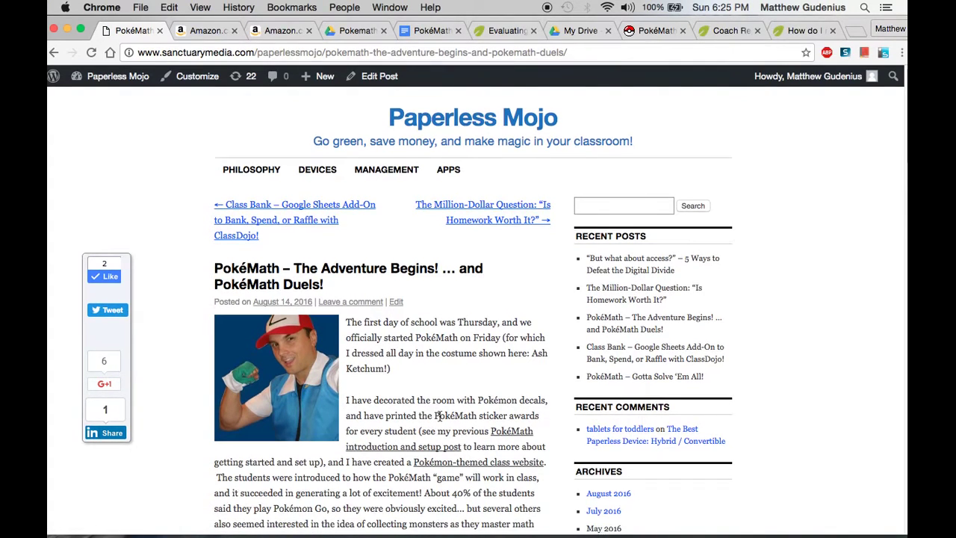
scroll(439, 415, down, 8)
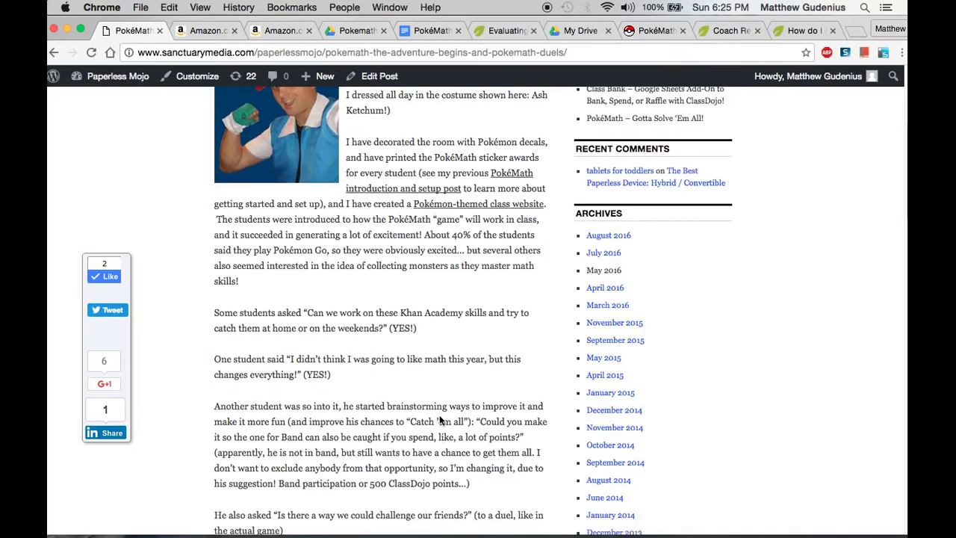
scroll(439, 421, down, 20)
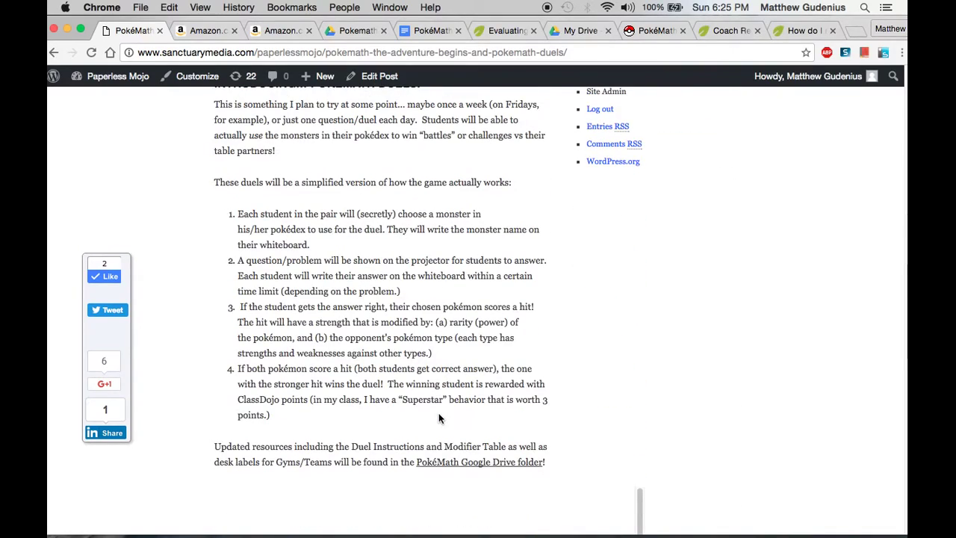
scroll(440, 418, down, 3)
scroll(559, 393, down, 20)
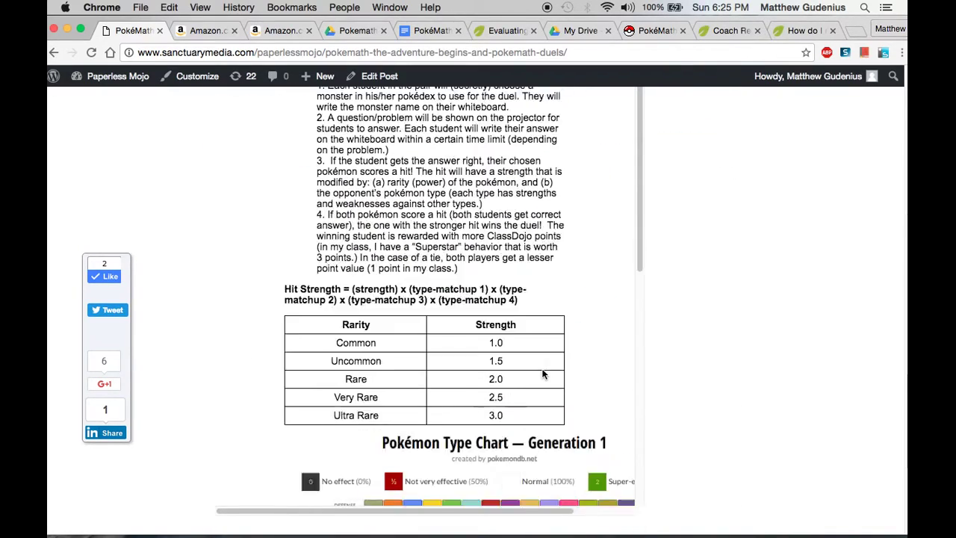
scroll(543, 373, up, 12)
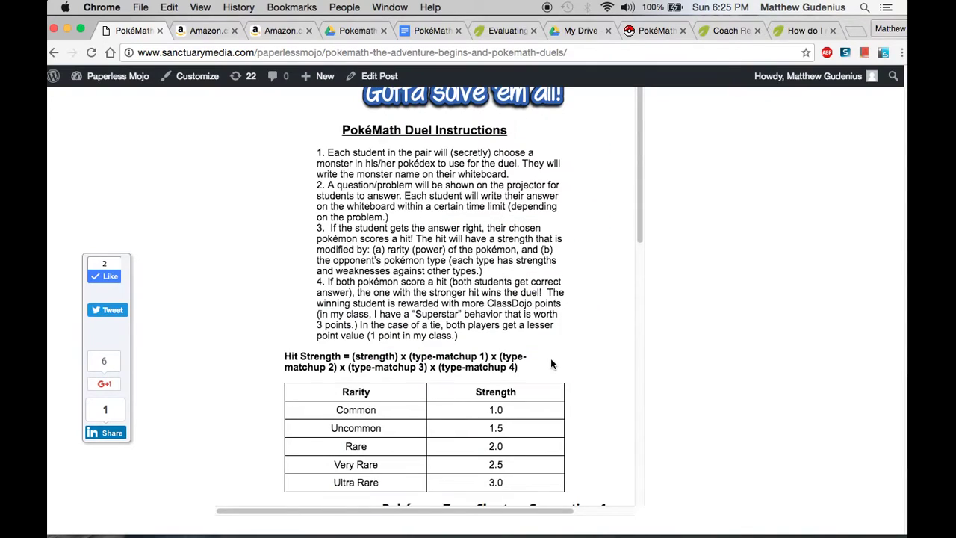
scroll(586, 375, down, 1)
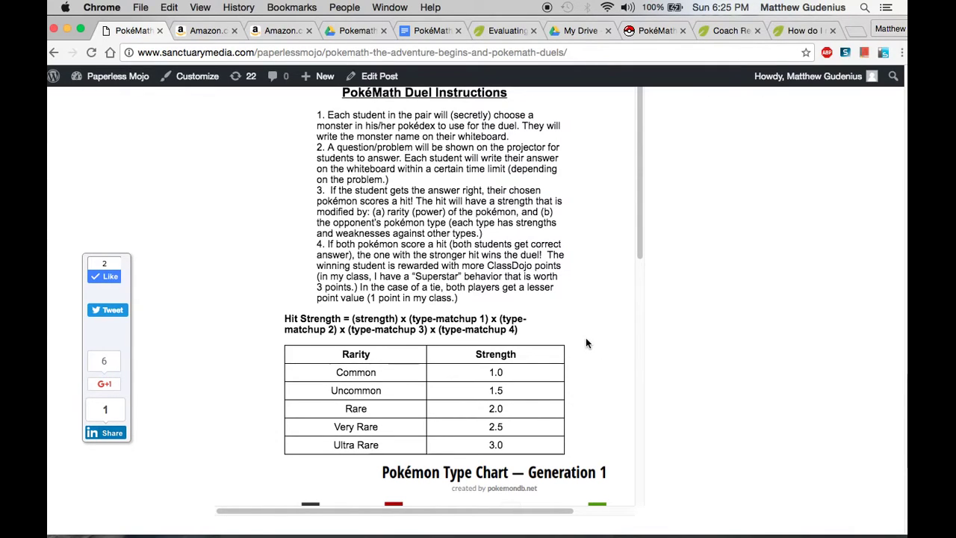
scroll(586, 337, down, 2)
scroll(589, 341, up, 2)
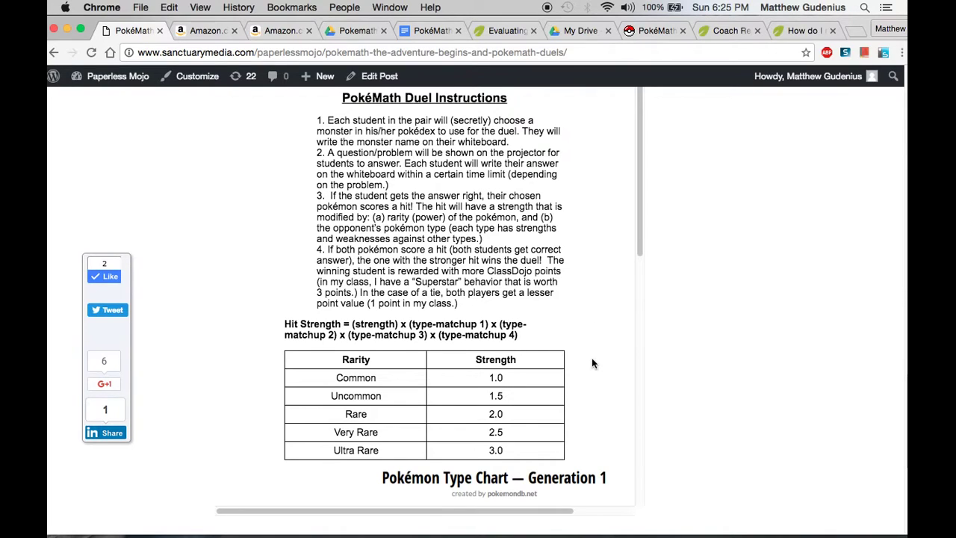
scroll(591, 358, down, 1)
scroll(593, 364, down, 2)
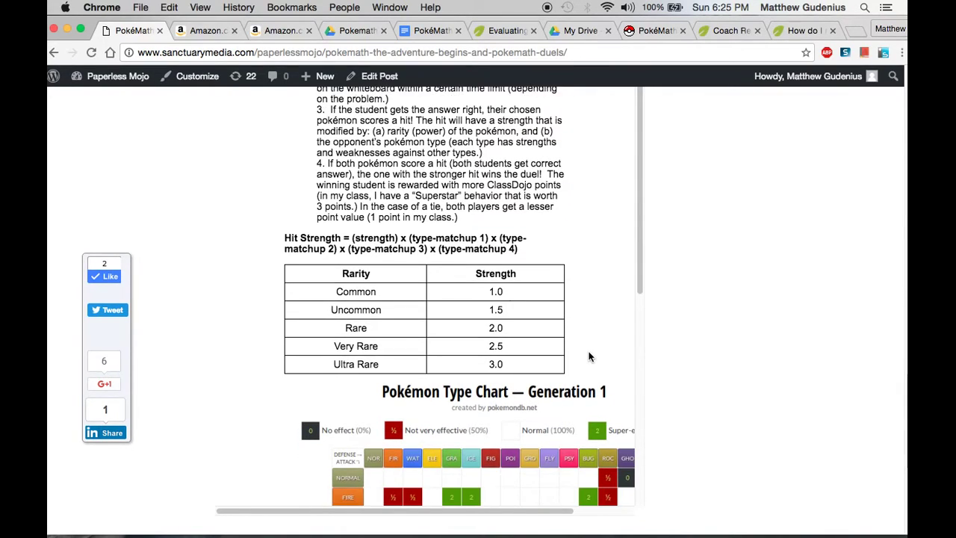
click(448, 30)
scroll(373, 440, down, 1)
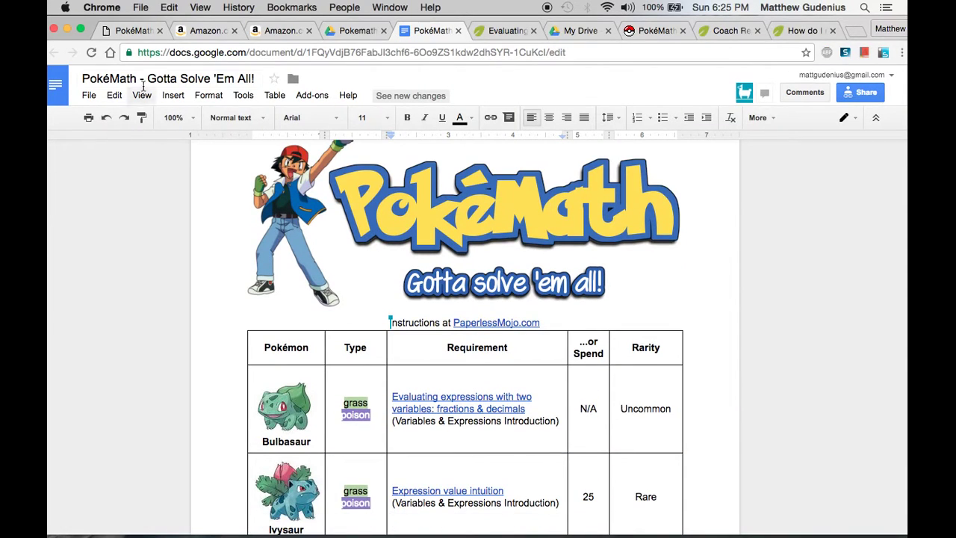
click(127, 31)
scroll(480, 420, down, 3)
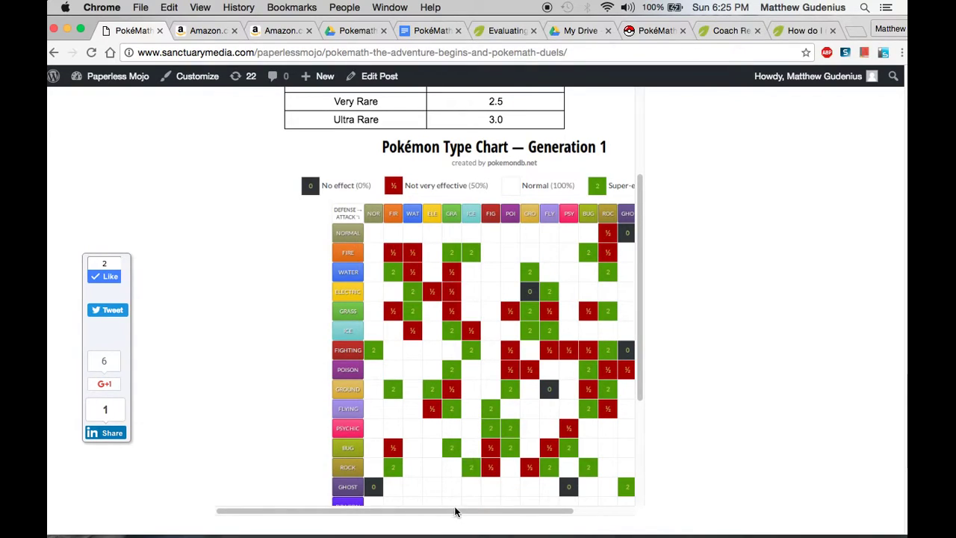
drag(455, 512, 504, 513)
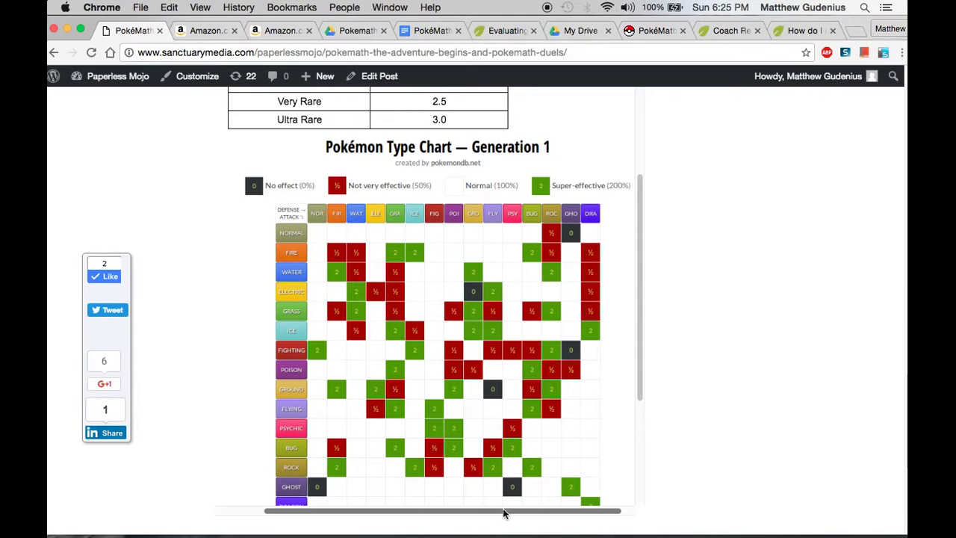
scroll(552, 153, up, 2)
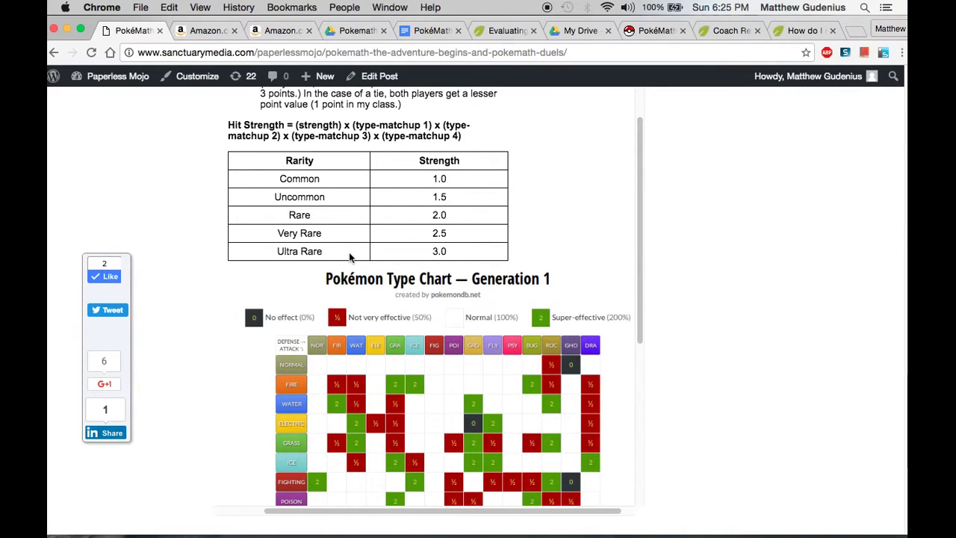
scroll(448, 343, down, 3)
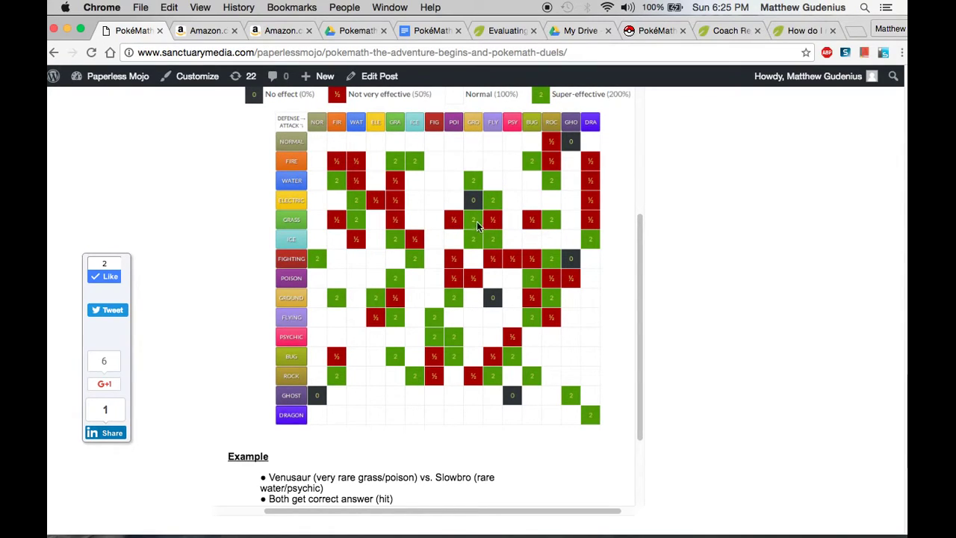
scroll(420, 408, down, 2)
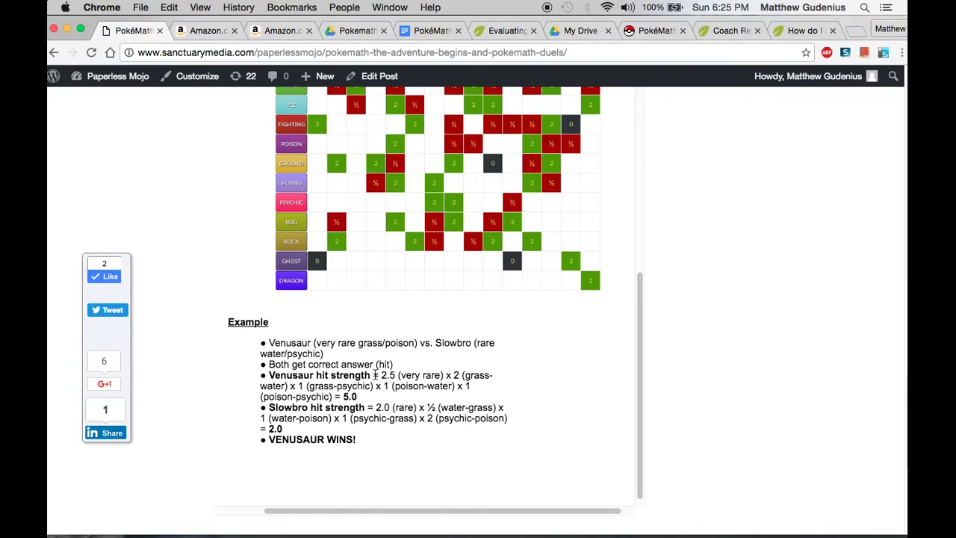
scroll(356, 257, up, 8)
scroll(356, 256, down, 2)
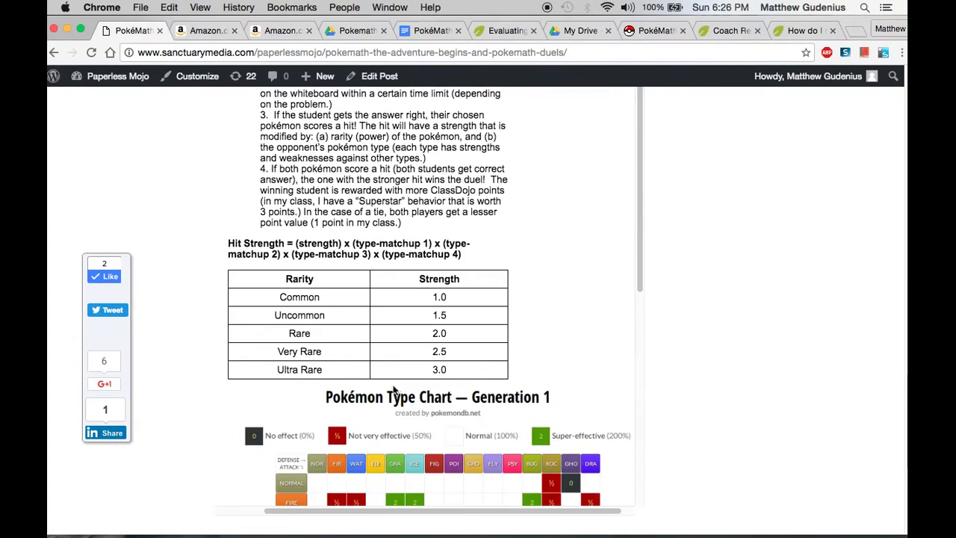
scroll(438, 419, down, 7)
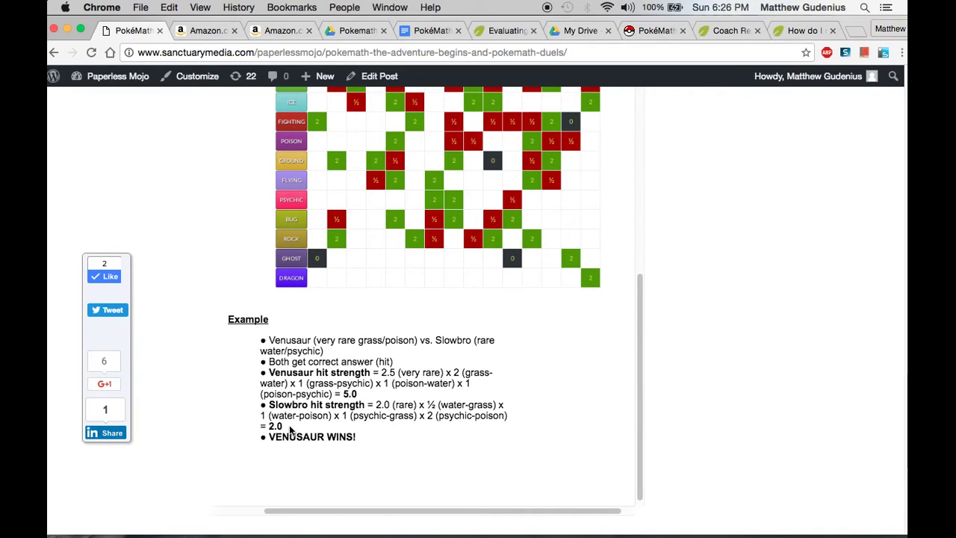
scroll(605, 370, up, 12)
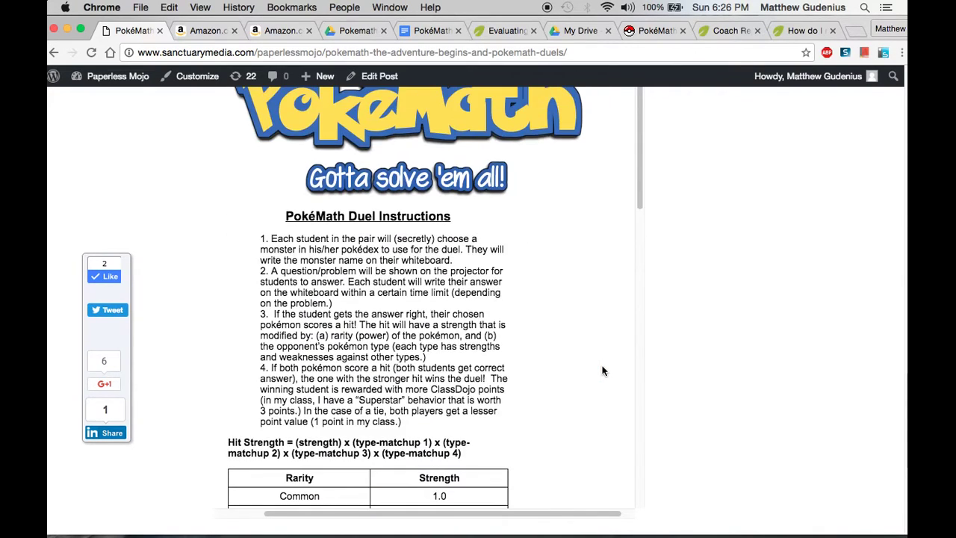
scroll(605, 370, up, 8)
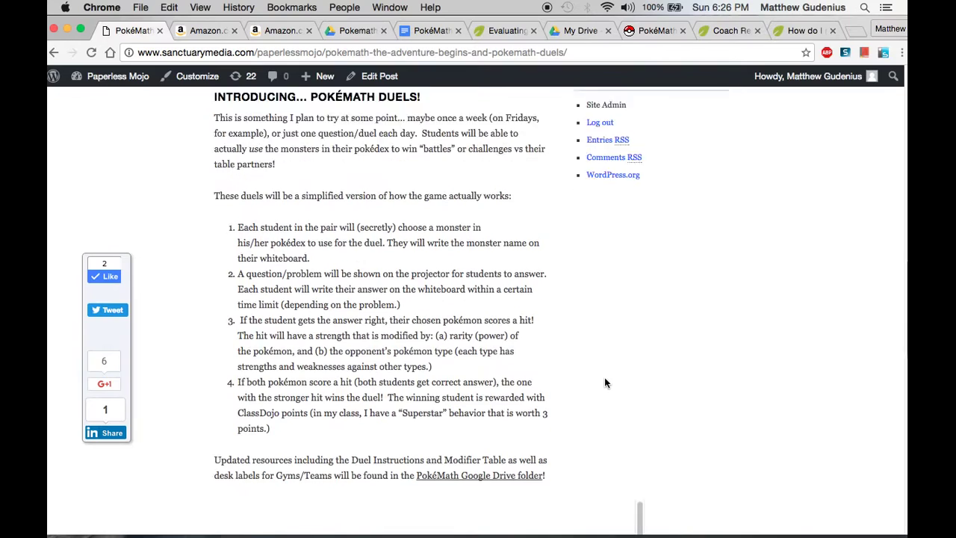
Switch from the Duels post to Khan Academy's Skill Progress report and scroll to Graph points.
scroll(605, 377, down, 3)
scroll(688, 381, up, 5)
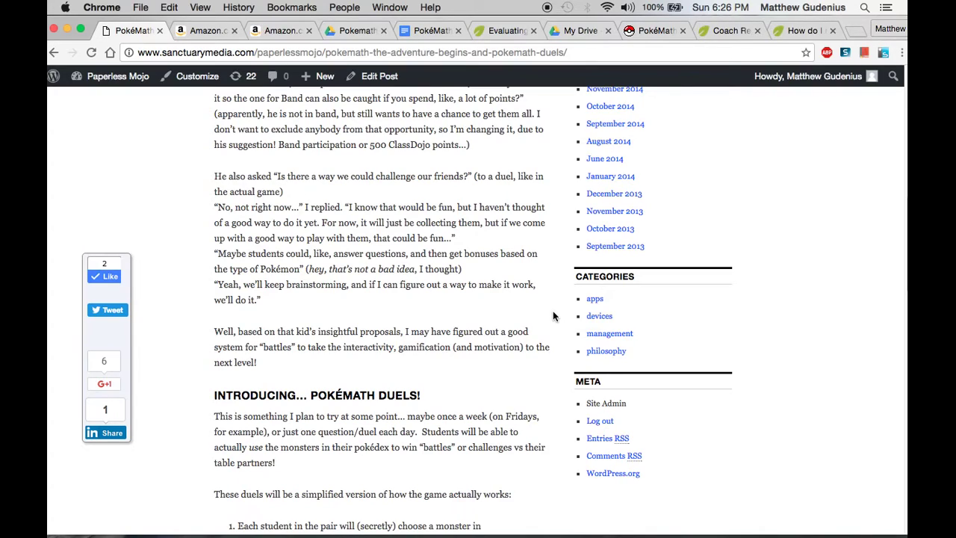
click(723, 31)
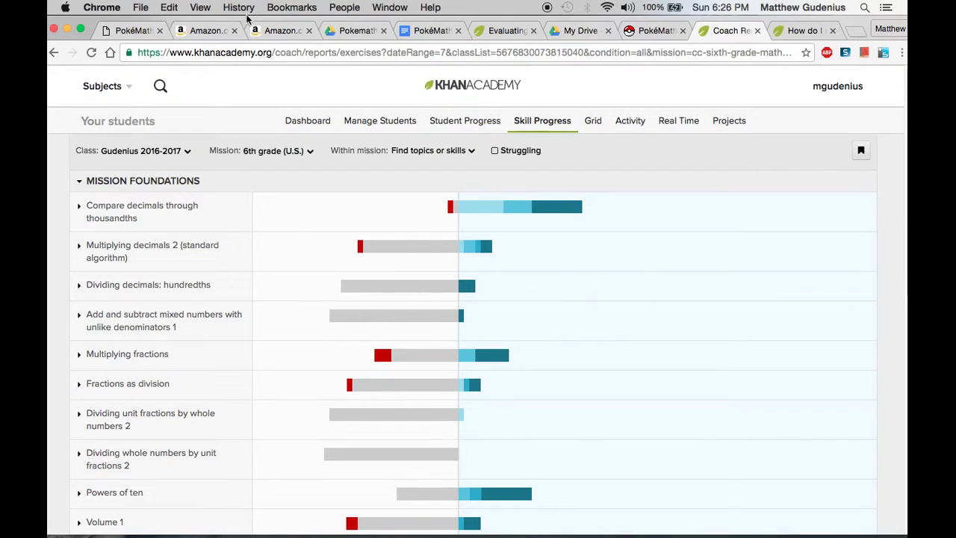
click(135, 31)
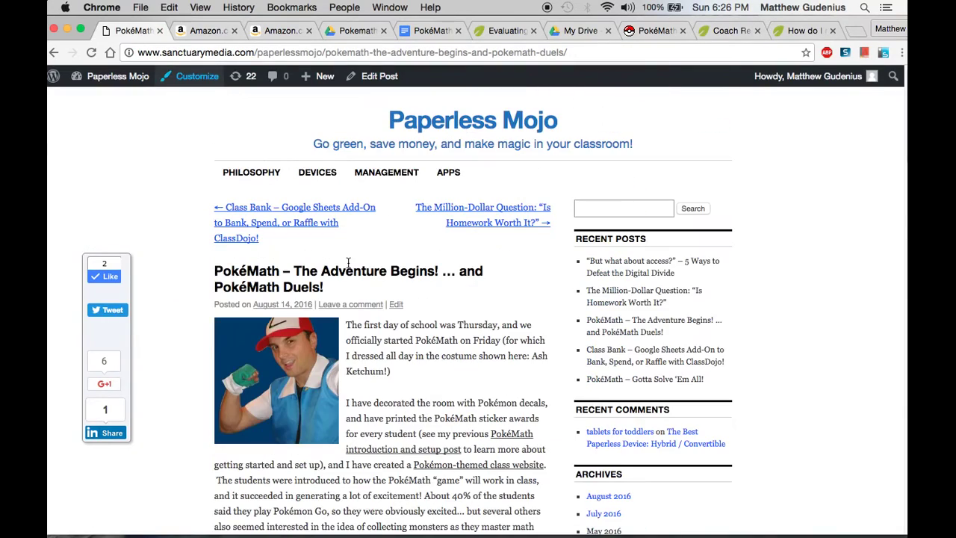
scroll(349, 274, down, 1)
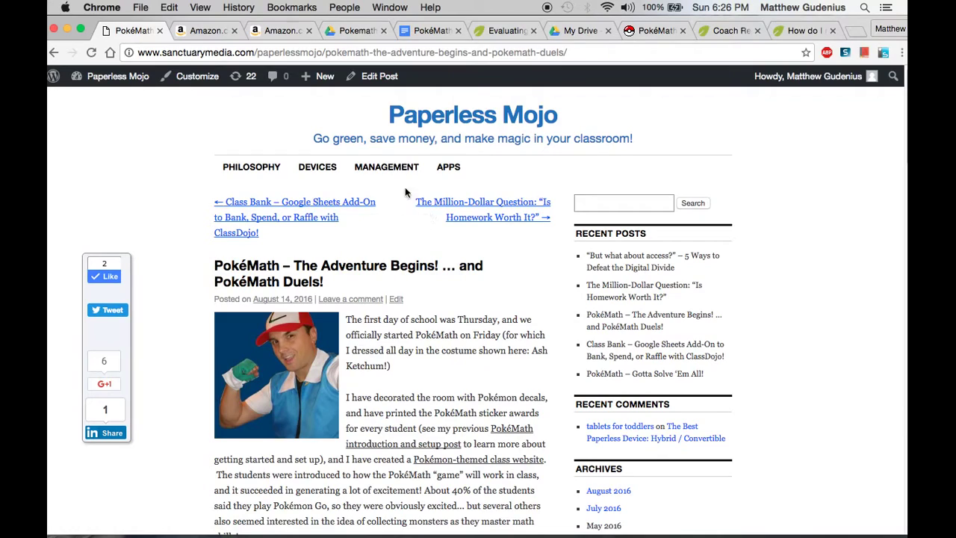
click(725, 31)
scroll(514, 420, down, 3)
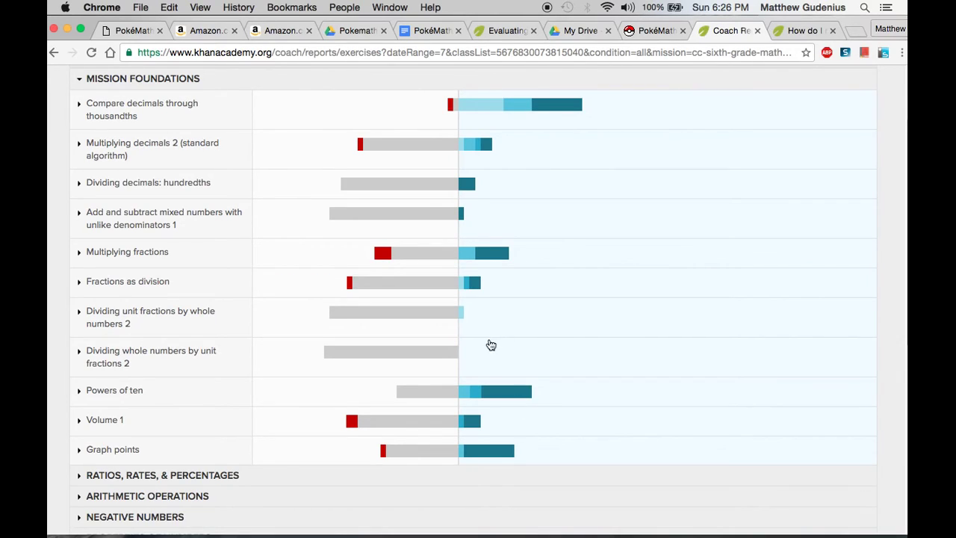
Close the sticker label preview to show the Pokemath folder's label files and PokéMath documents.
click(133, 30)
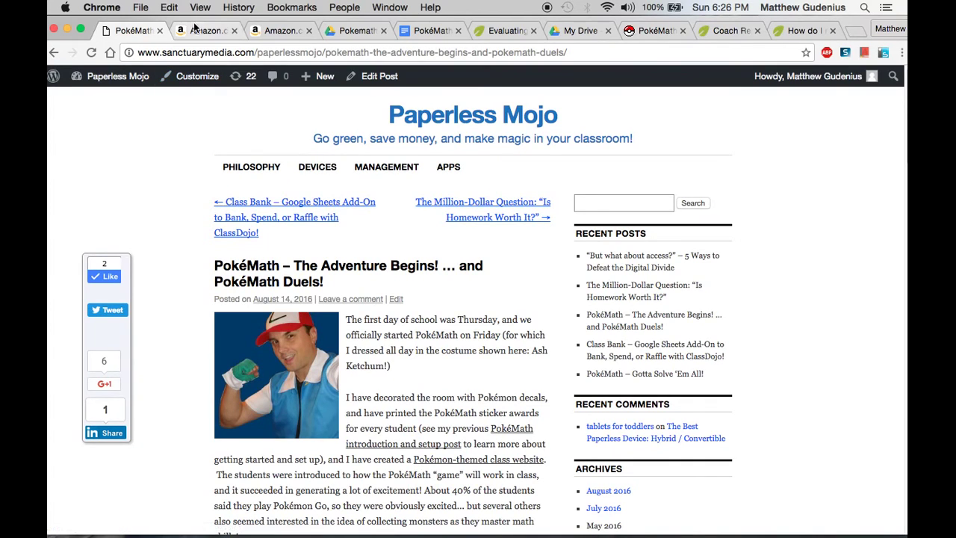
click(363, 35)
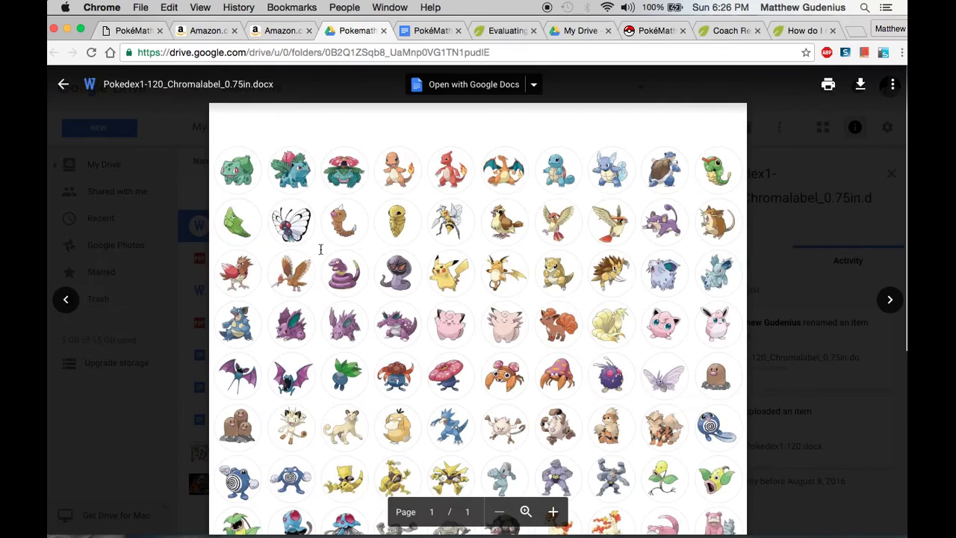
click(809, 117)
scroll(375, 353, down, 1)
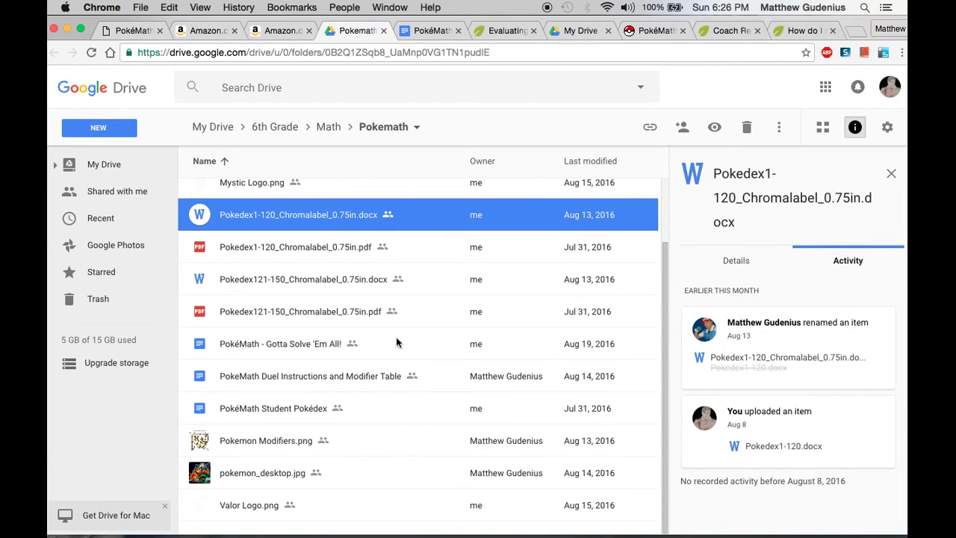